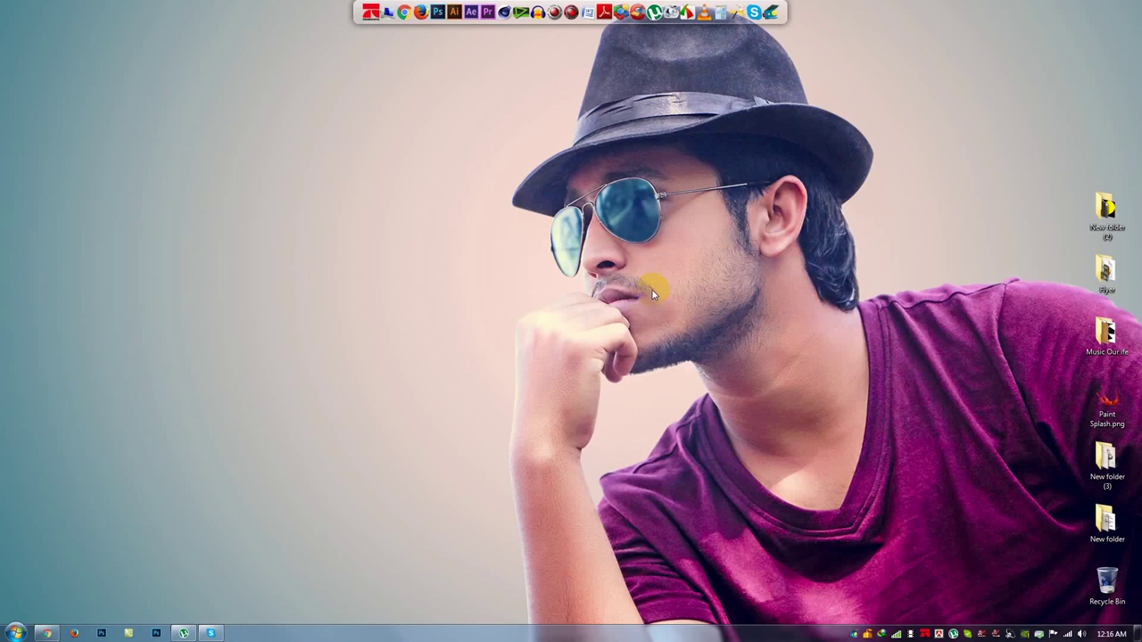
# Refresh the desktop twice, then bring back the Chrome window showing hasshasib.com
pyautogui.rightClick(524, 298)
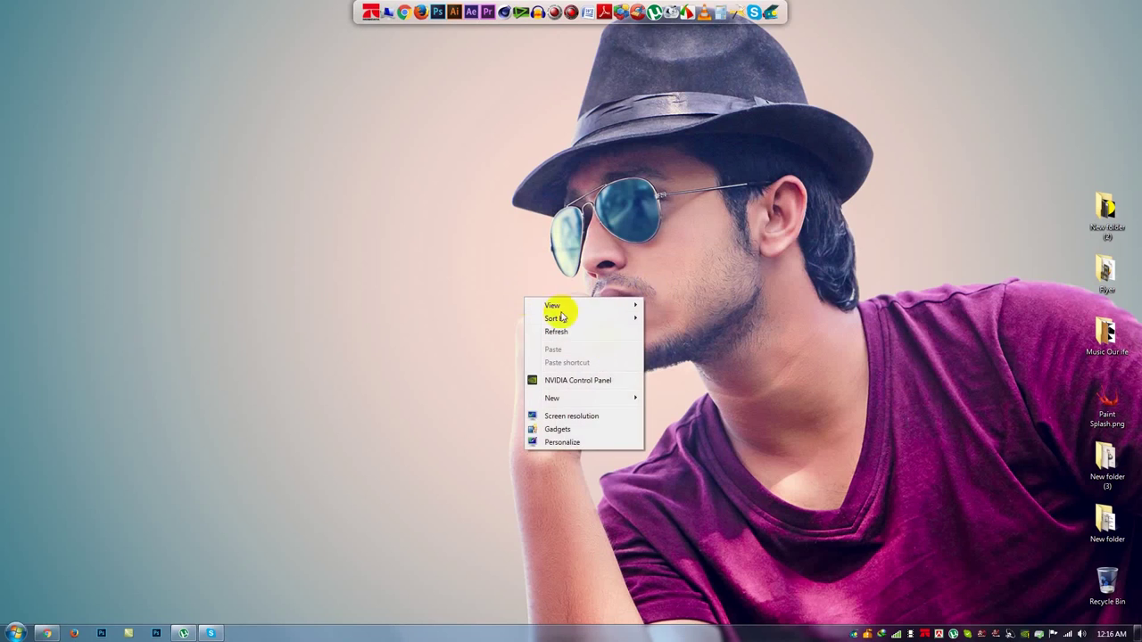
pyautogui.click(593, 329)
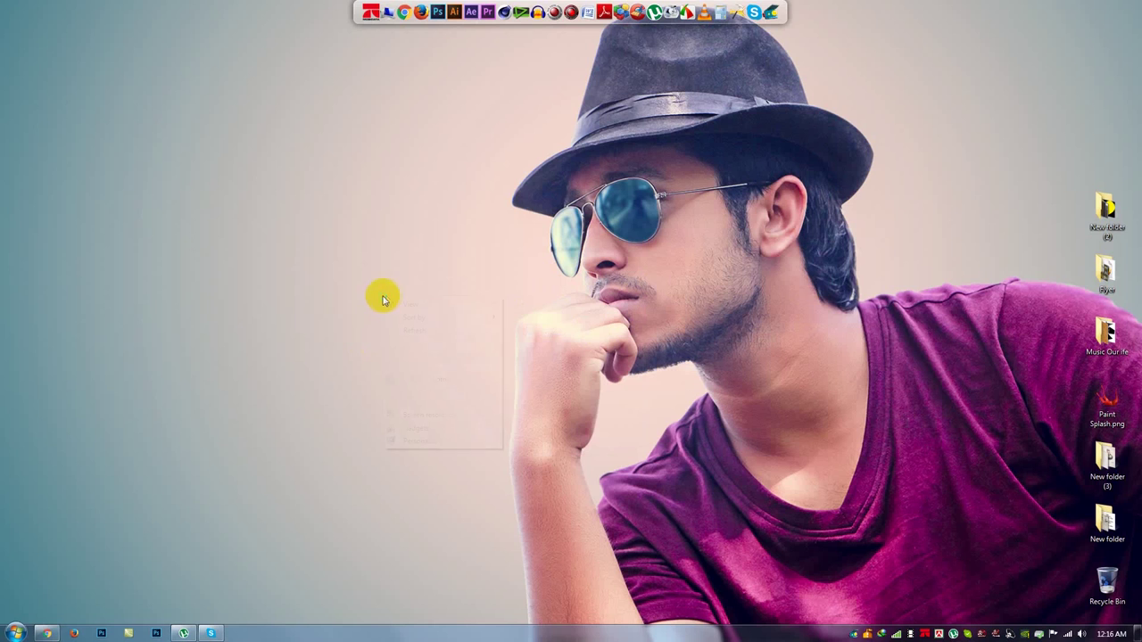
pyautogui.click(426, 328)
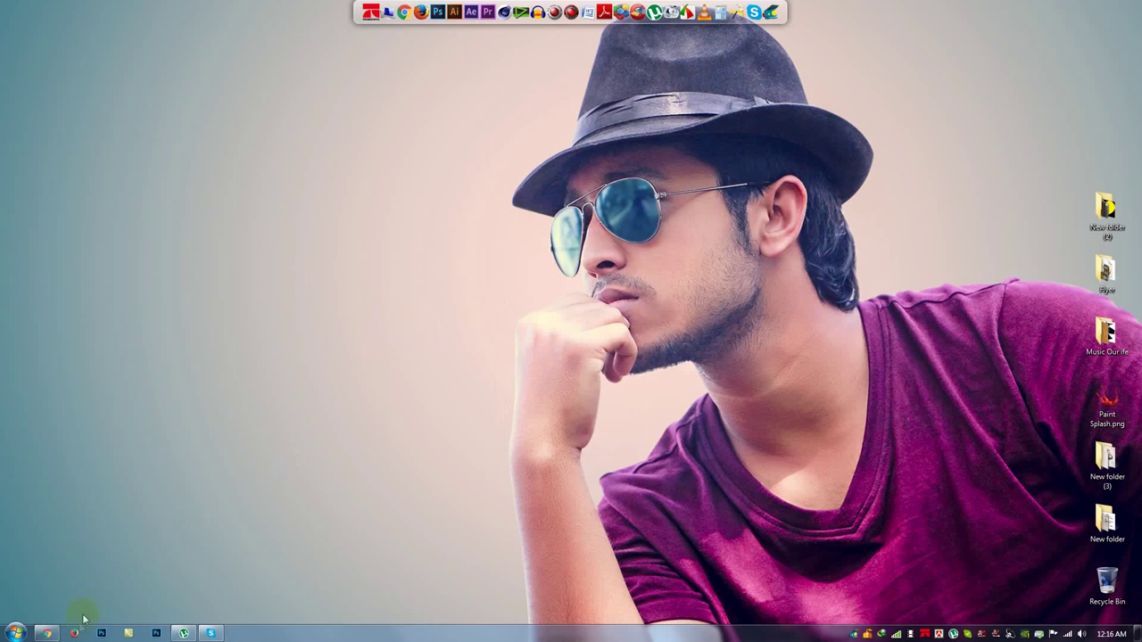
pyautogui.click(49, 632)
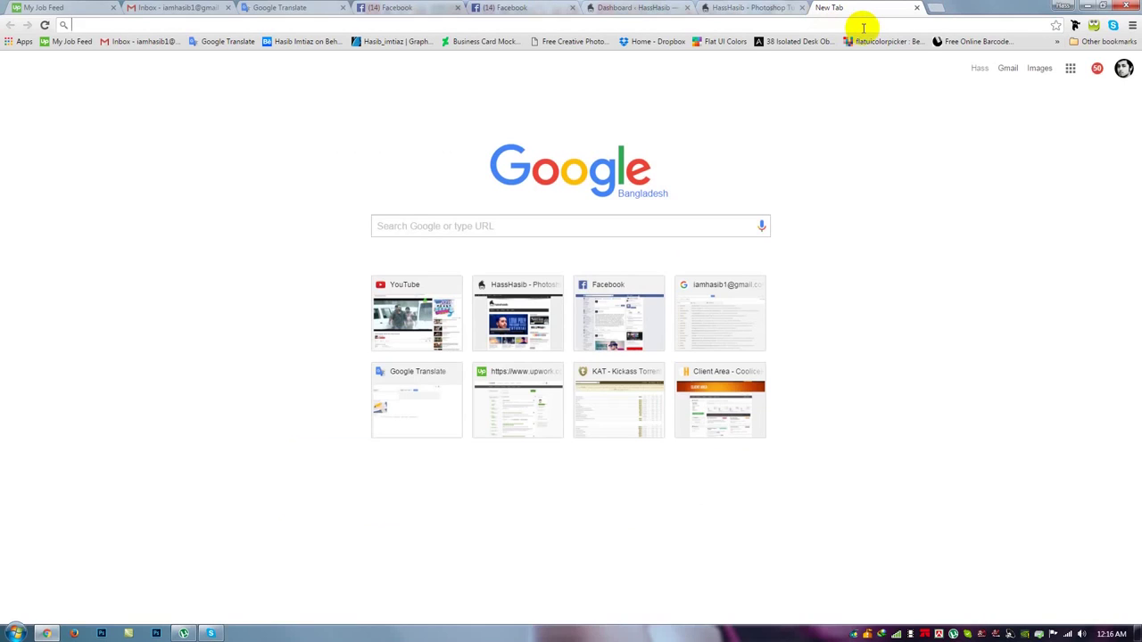
# Search Google for 'model mayhem oil paint filter' from the address bar
pyautogui.write('model')
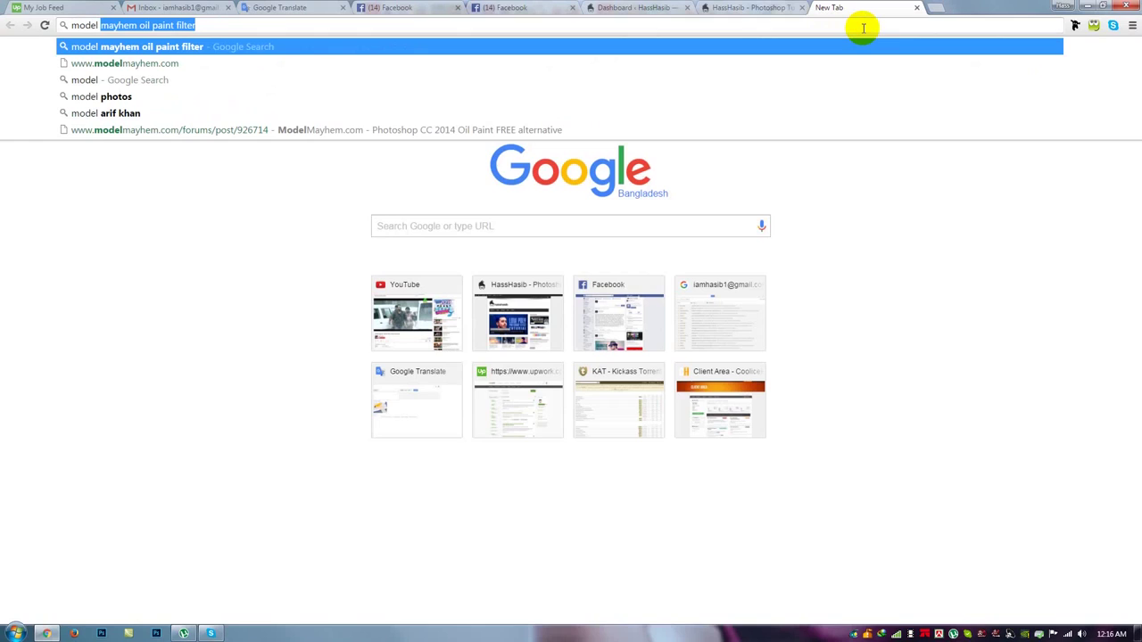
pyautogui.write(' ma')
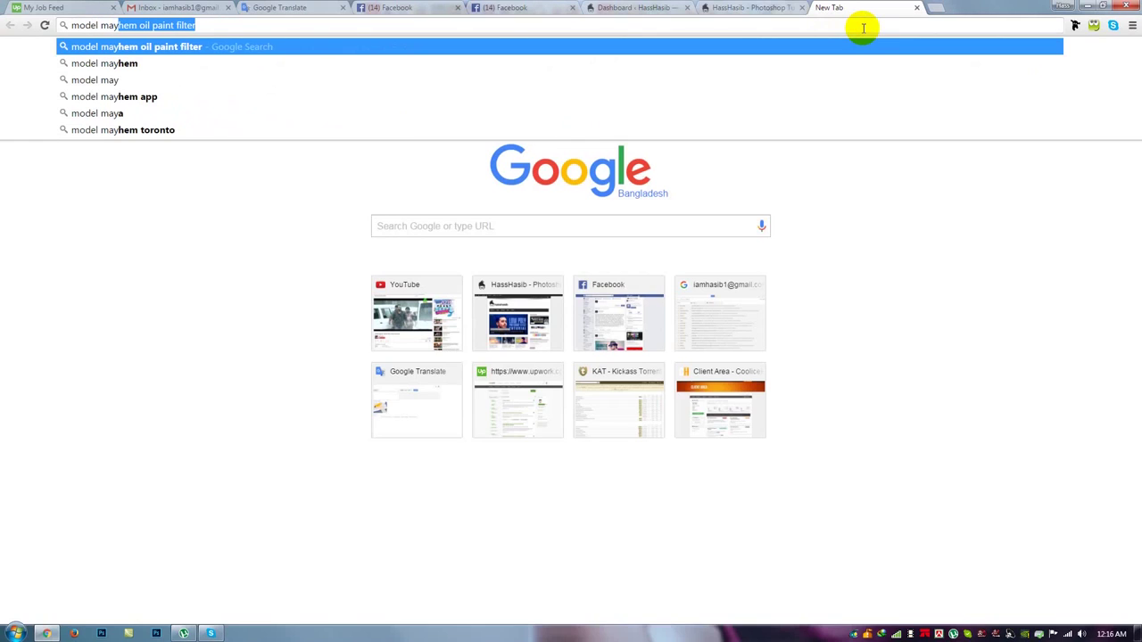
pyautogui.write('y')
pyautogui.press('Right')
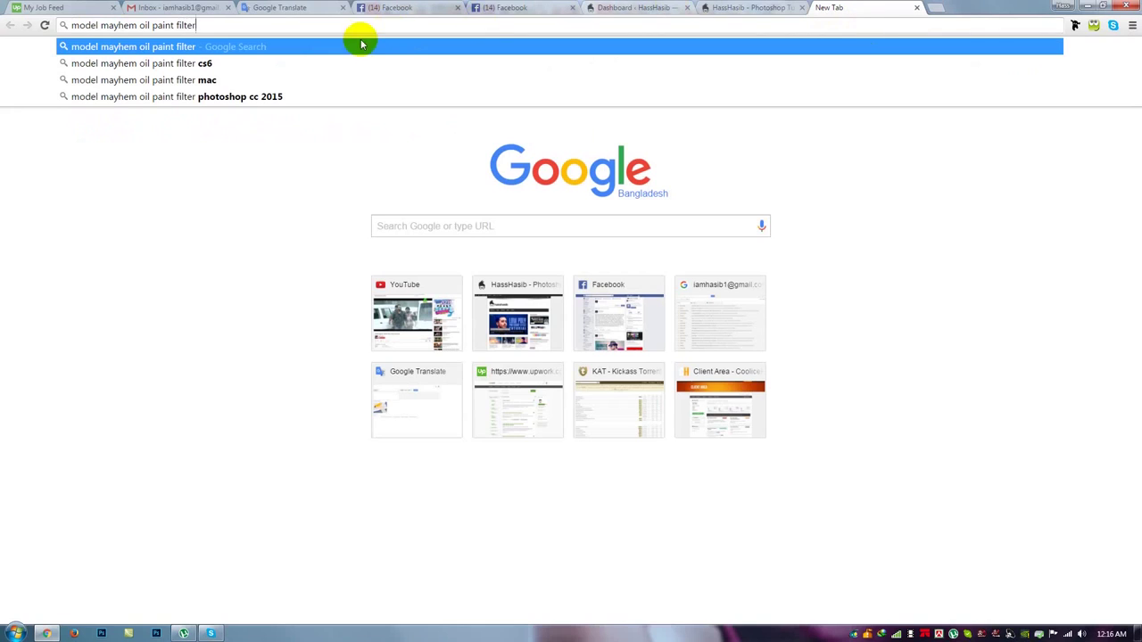
pyautogui.hotkey('ctrl', 'a')
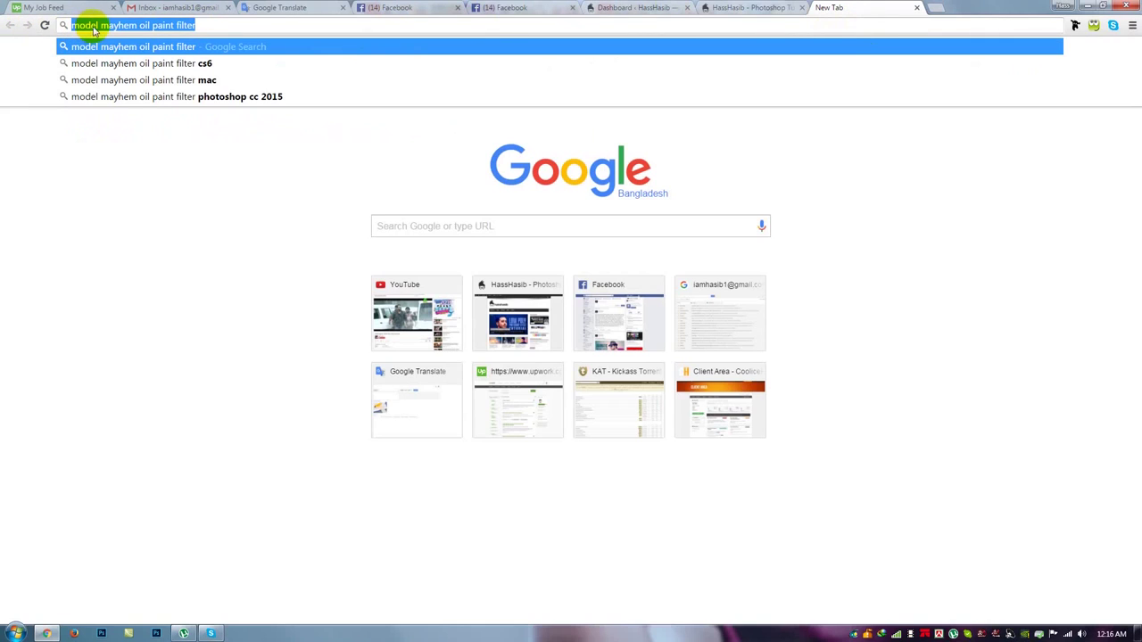
pyautogui.click(210, 22)
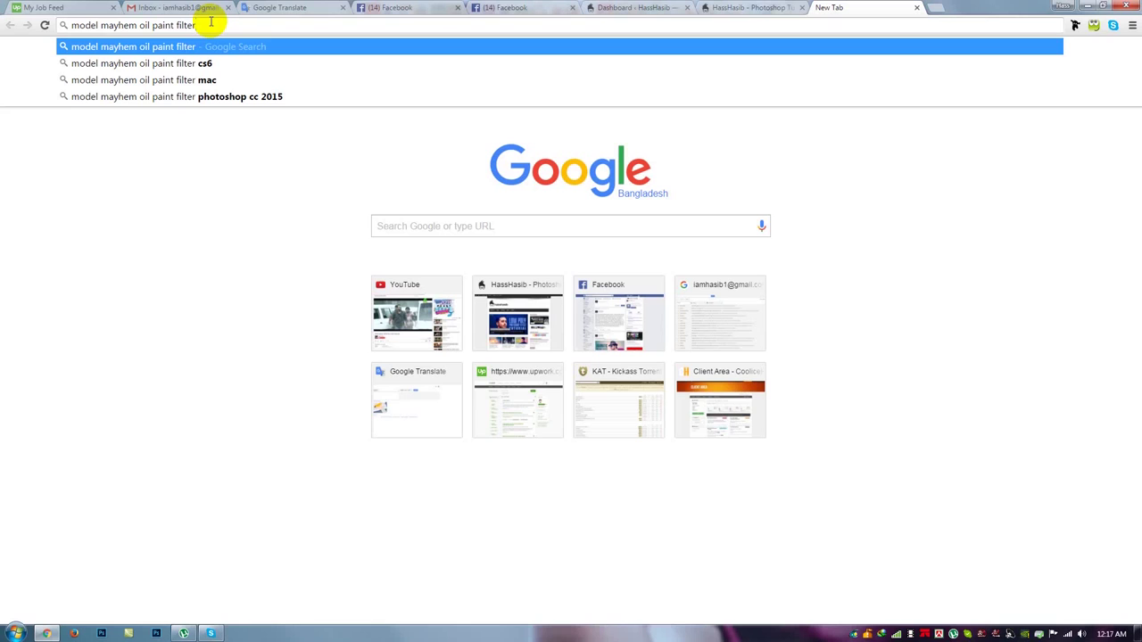
pyautogui.hotkey('ctrl', 'a')
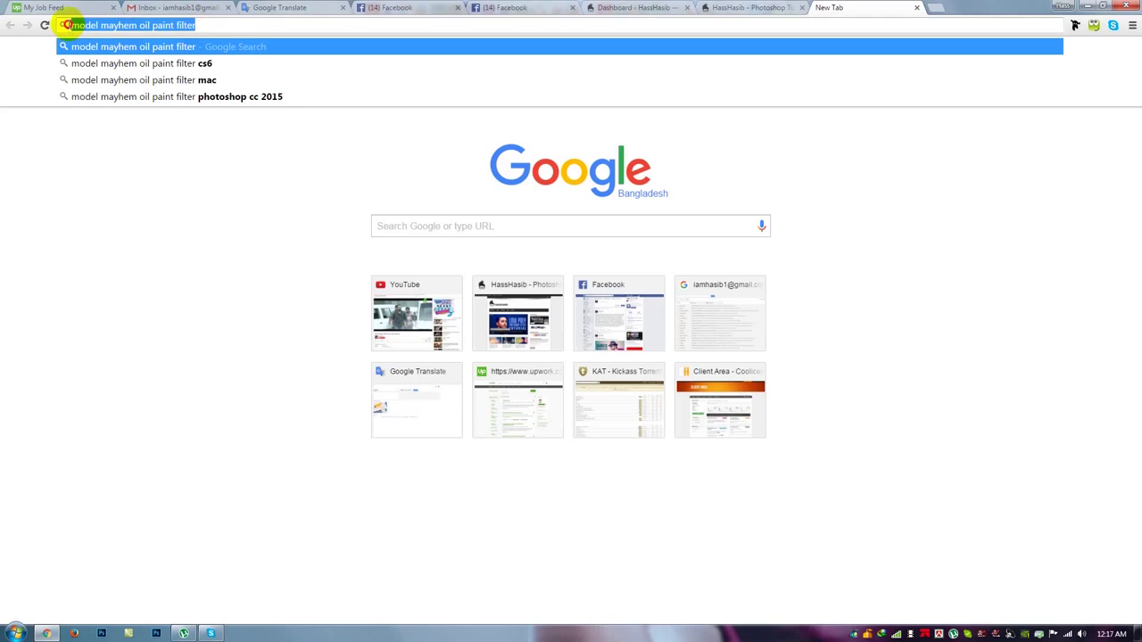
pyautogui.click(215, 24)
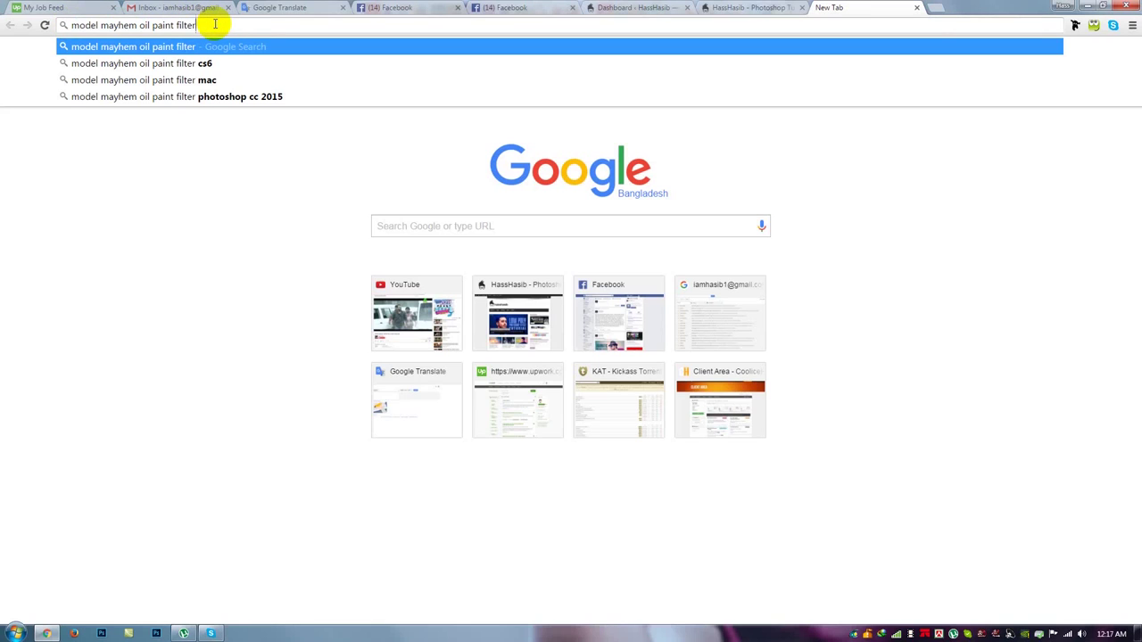
pyautogui.press('Return')
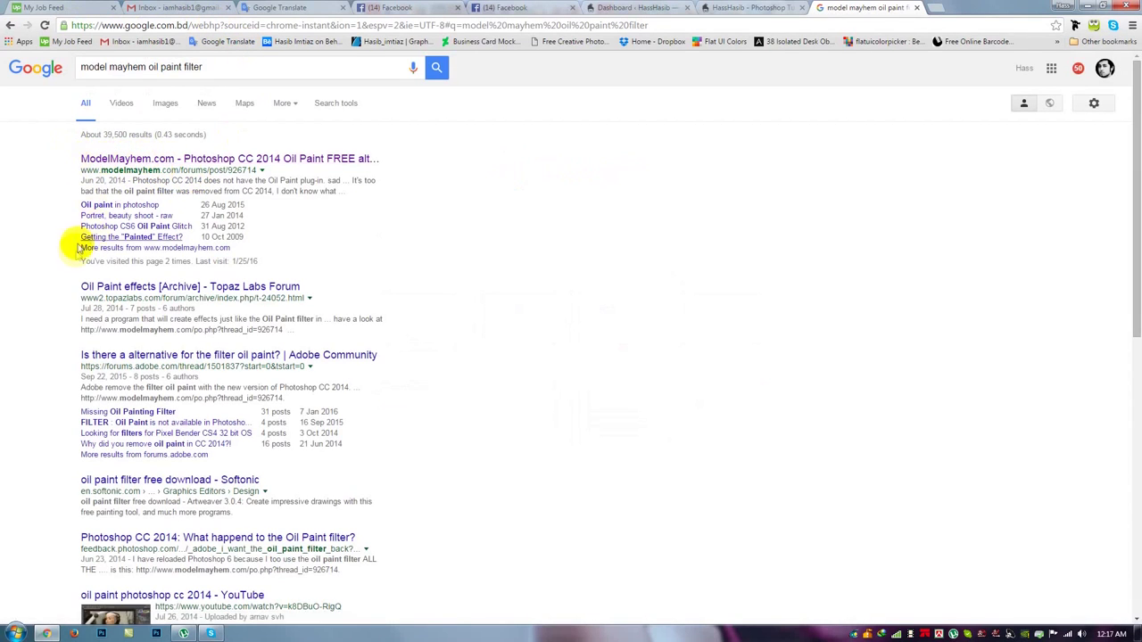
# Open the ModelMayhem oil paint alternative post and follow its MediaFire direct link
pyautogui.click(125, 159)
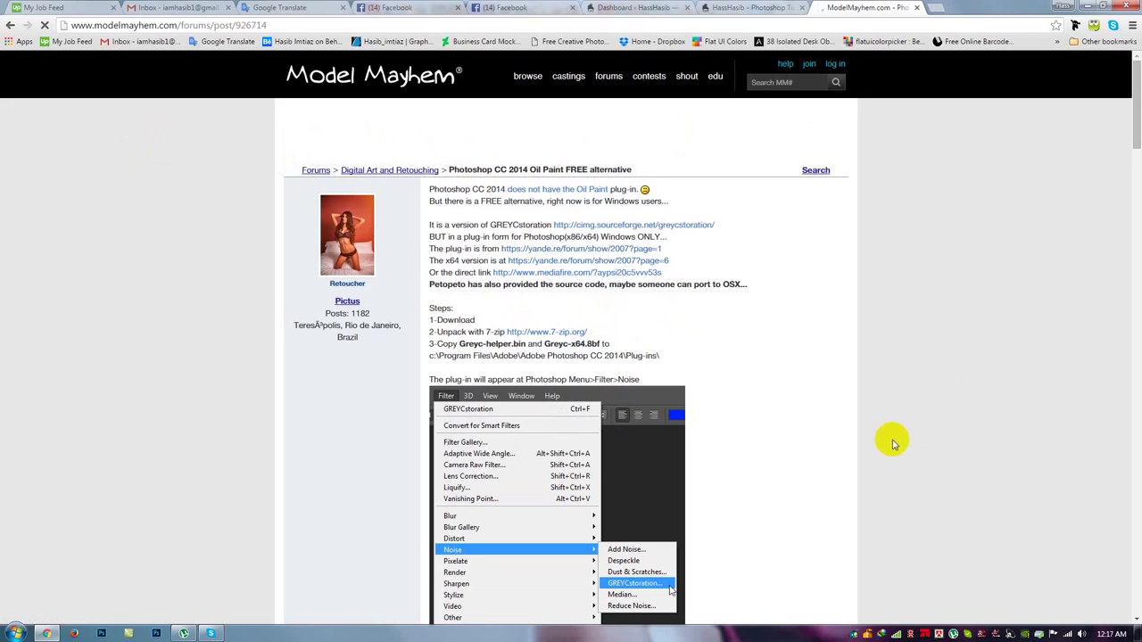
pyautogui.scroll(-10, 894, 443)
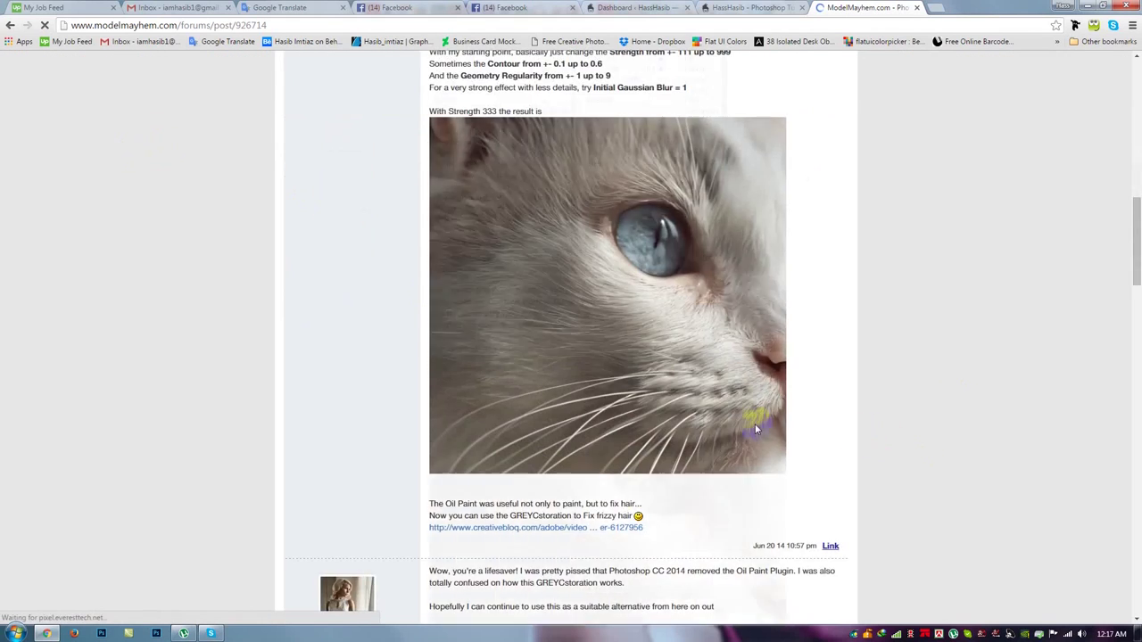
pyautogui.scroll(1, 749, 430)
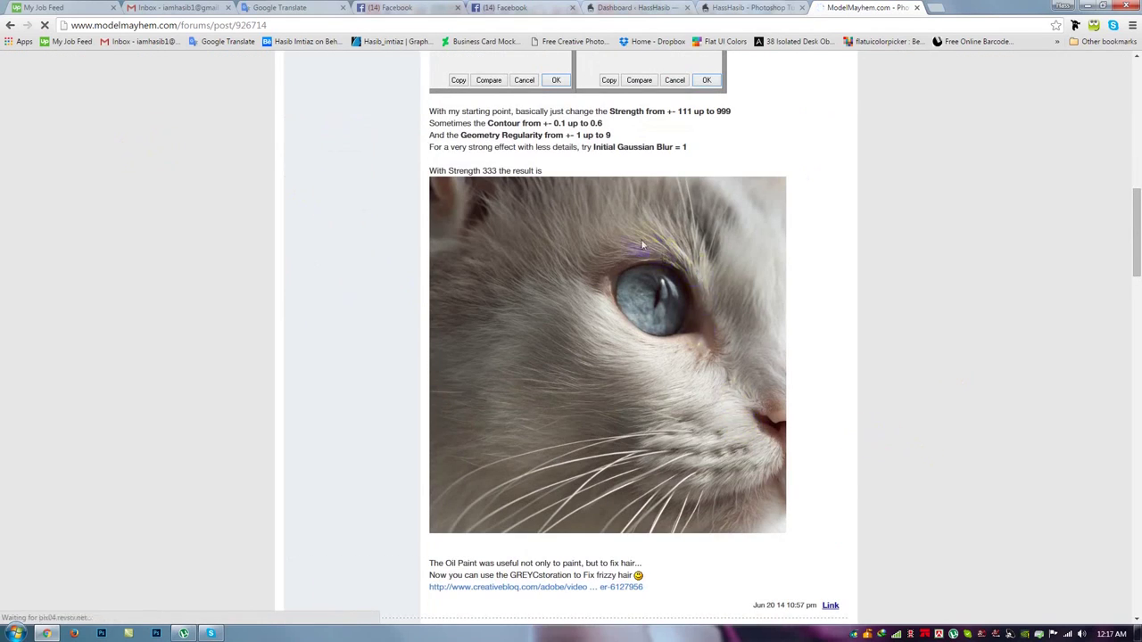
pyautogui.scroll(-8, 667, 430)
pyautogui.scroll(17, 667, 427)
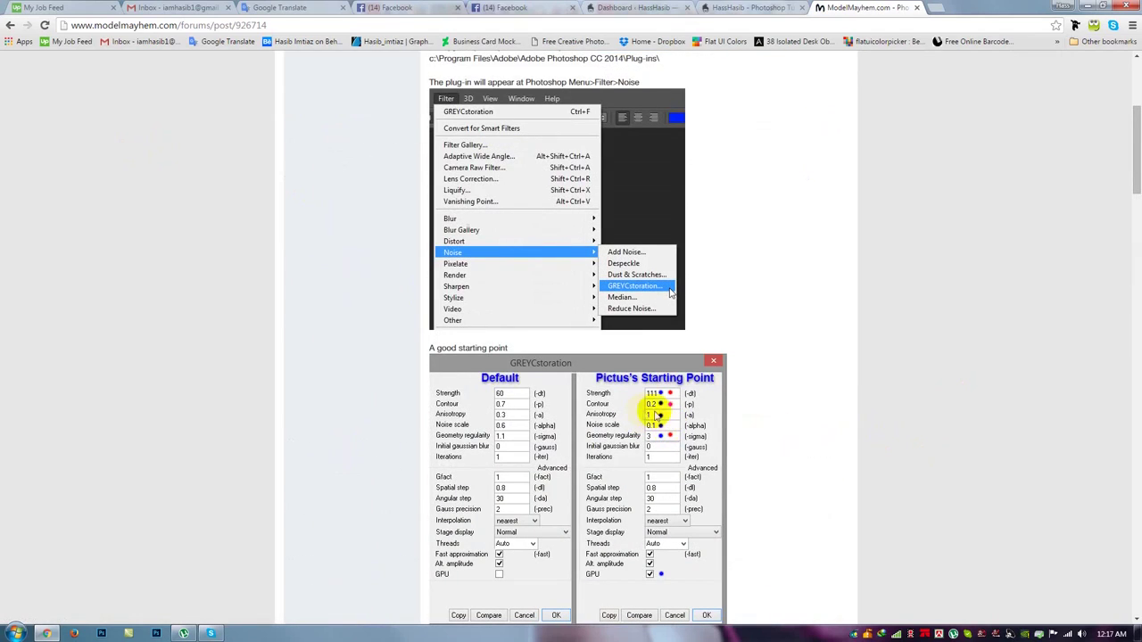
pyautogui.scroll(-2, 557, 405)
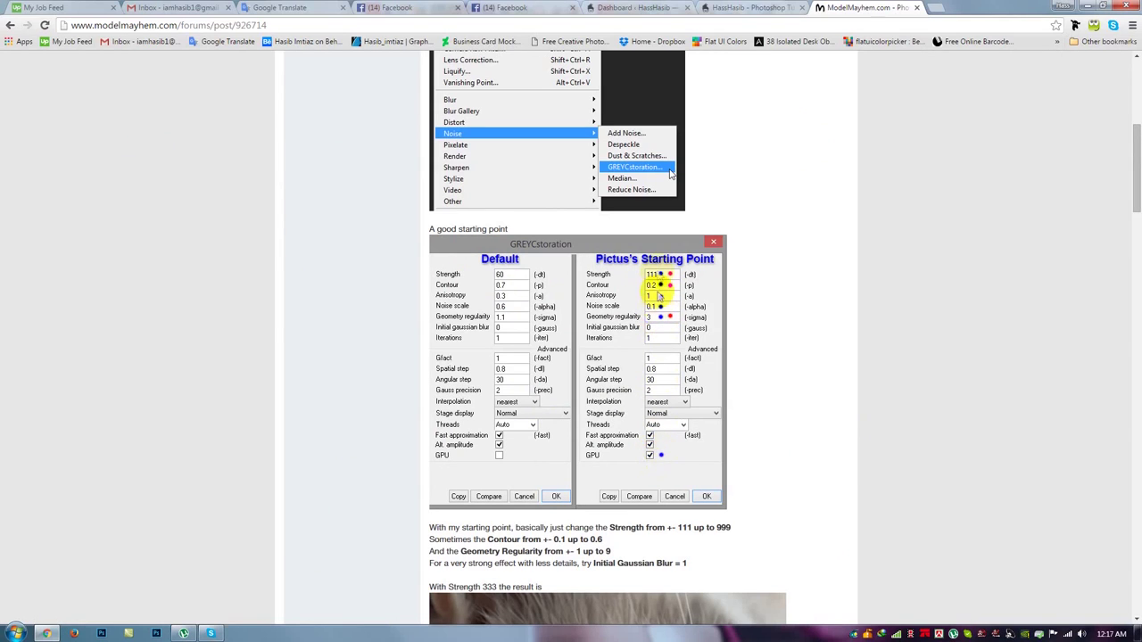
pyautogui.scroll(4, 646, 375)
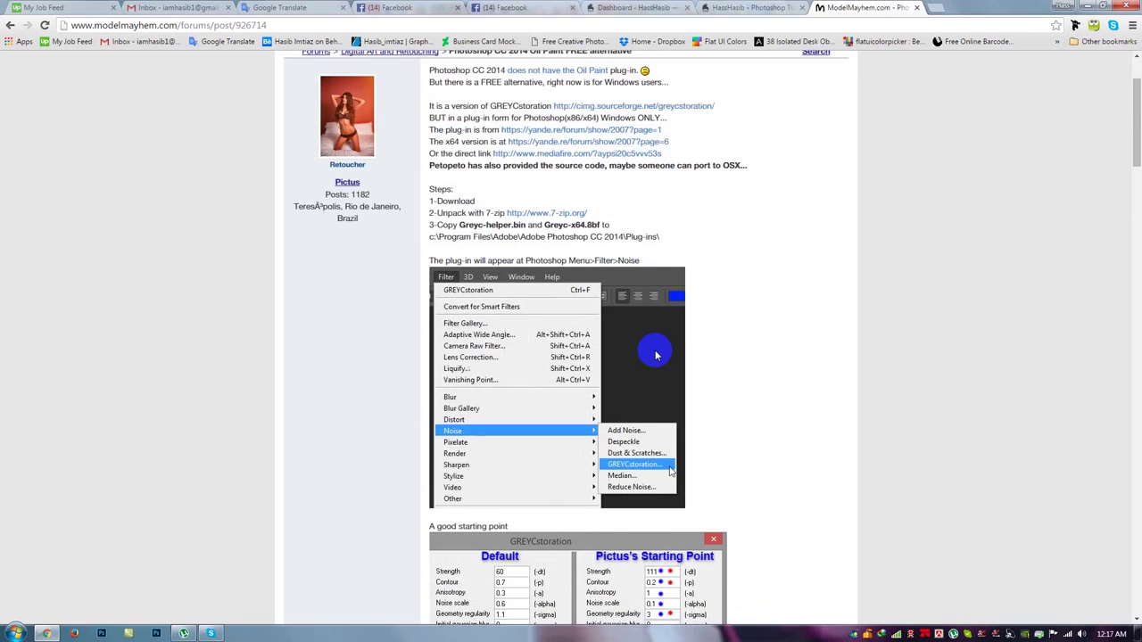
pyautogui.scroll(-3, 652, 343)
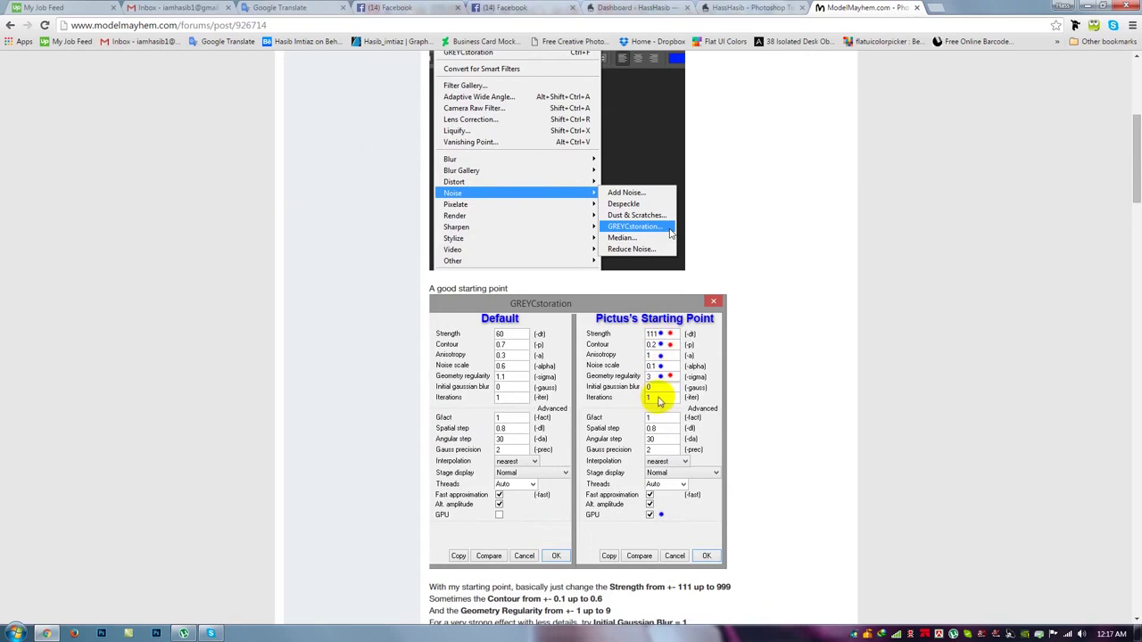
pyautogui.scroll(4, 651, 383)
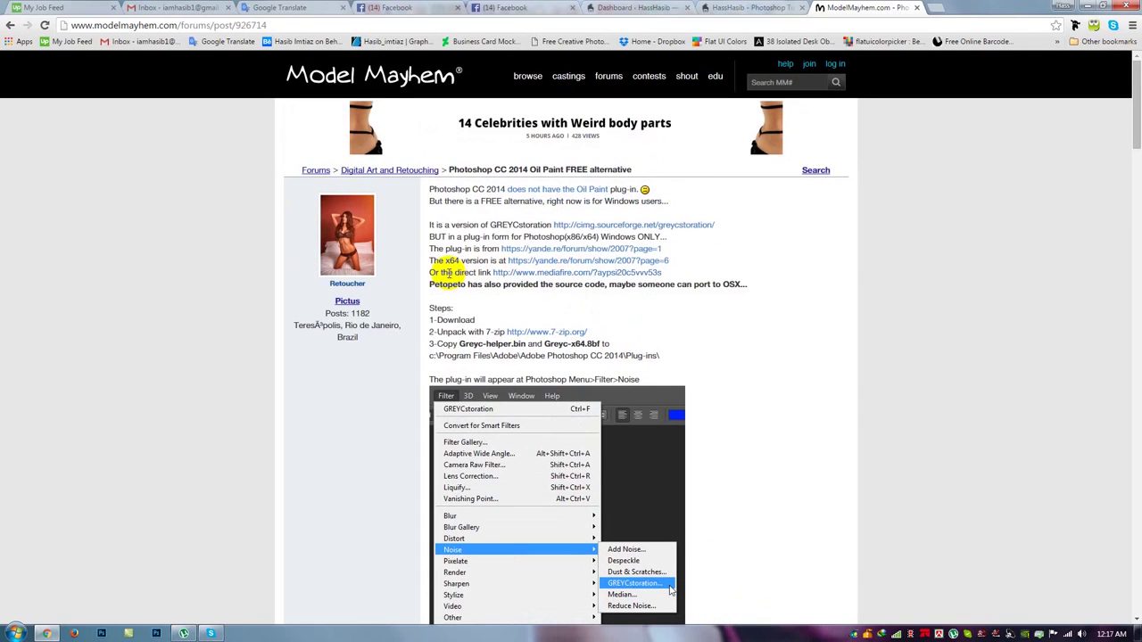
pyautogui.moveTo(455, 272); pyautogui.dragTo(490, 273)
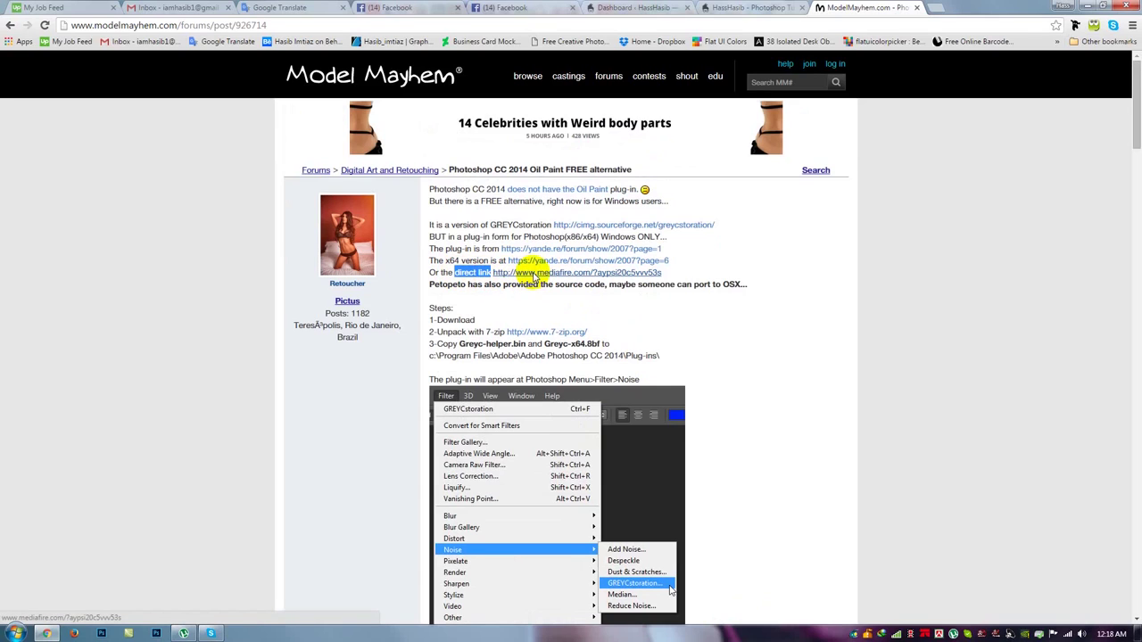
pyautogui.click(535, 275)
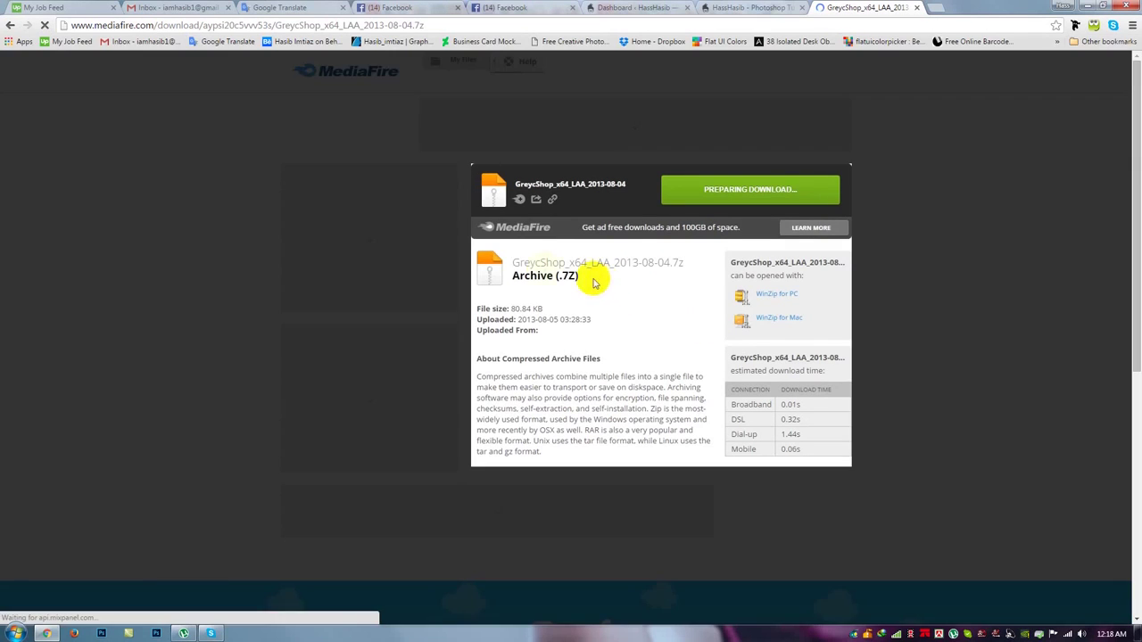
# Download GreycShop_x64_LAA_2013-08-04.7z from MediaFire through the download manager
pyautogui.click(727, 192)
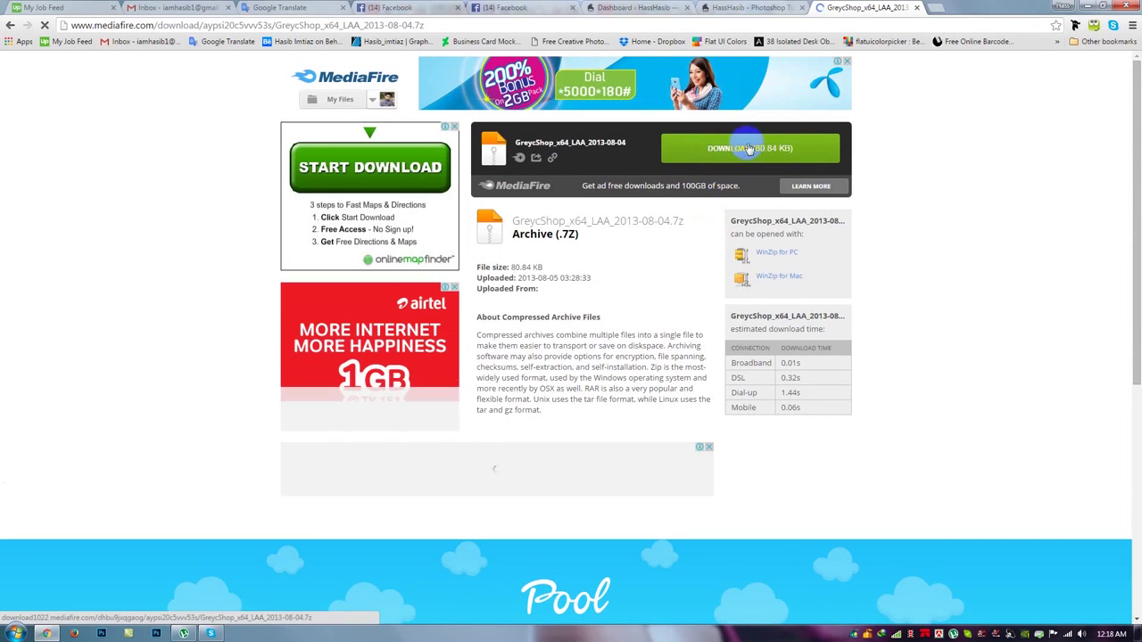
pyautogui.click(743, 148)
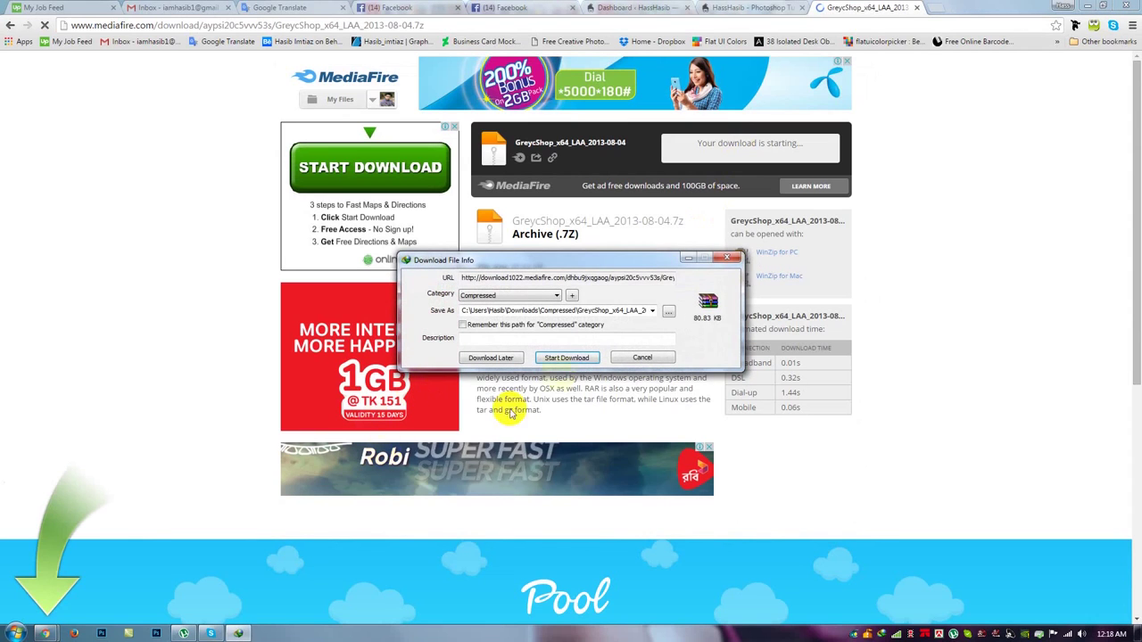
pyautogui.click(567, 357)
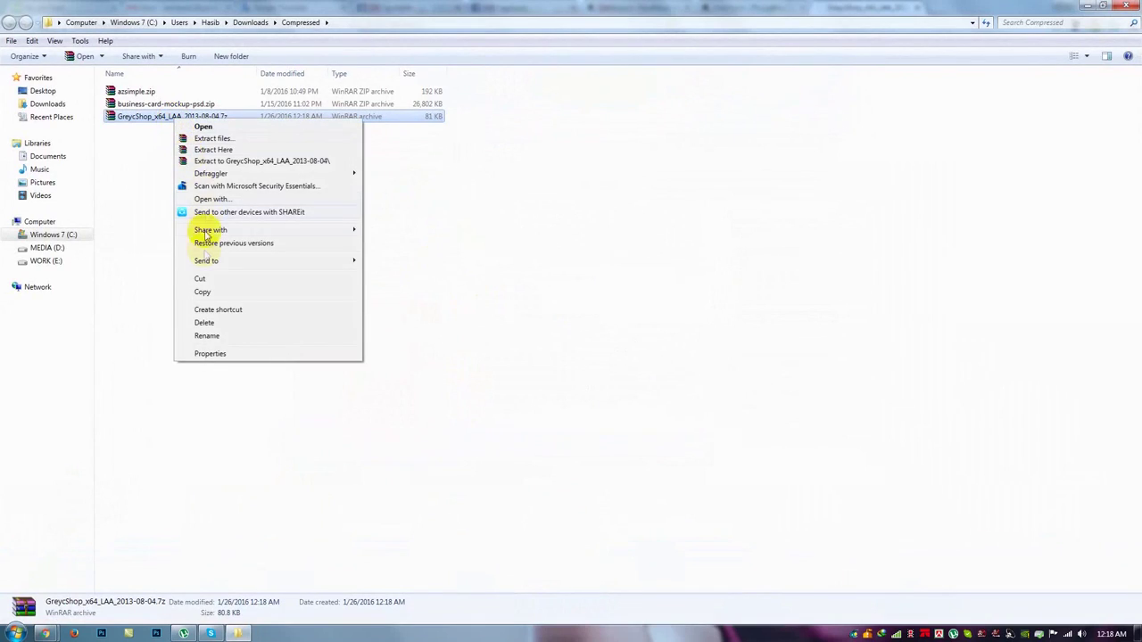
# Copy the GreycShop archive onto the desktop and place it in the top-left corner
pyautogui.click(204, 287)
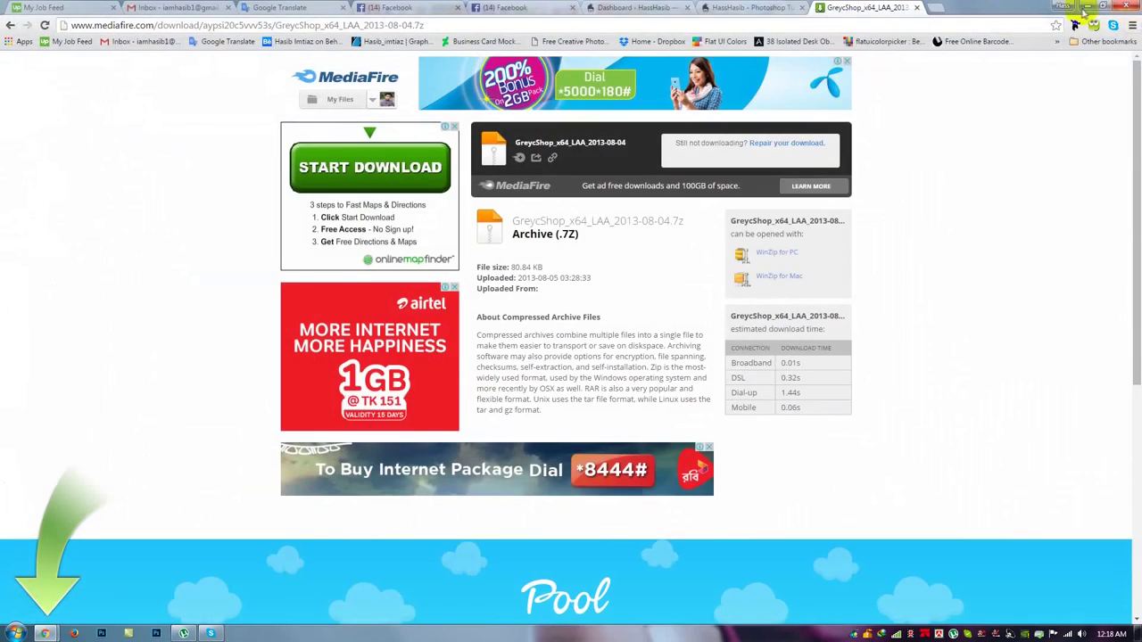
pyautogui.click(1082, 8)
pyautogui.click(867, 66)
pyautogui.rightClick(235, 170)
pyautogui.click(260, 222)
pyautogui.moveTo(245, 148); pyautogui.dragTo(26, 30)
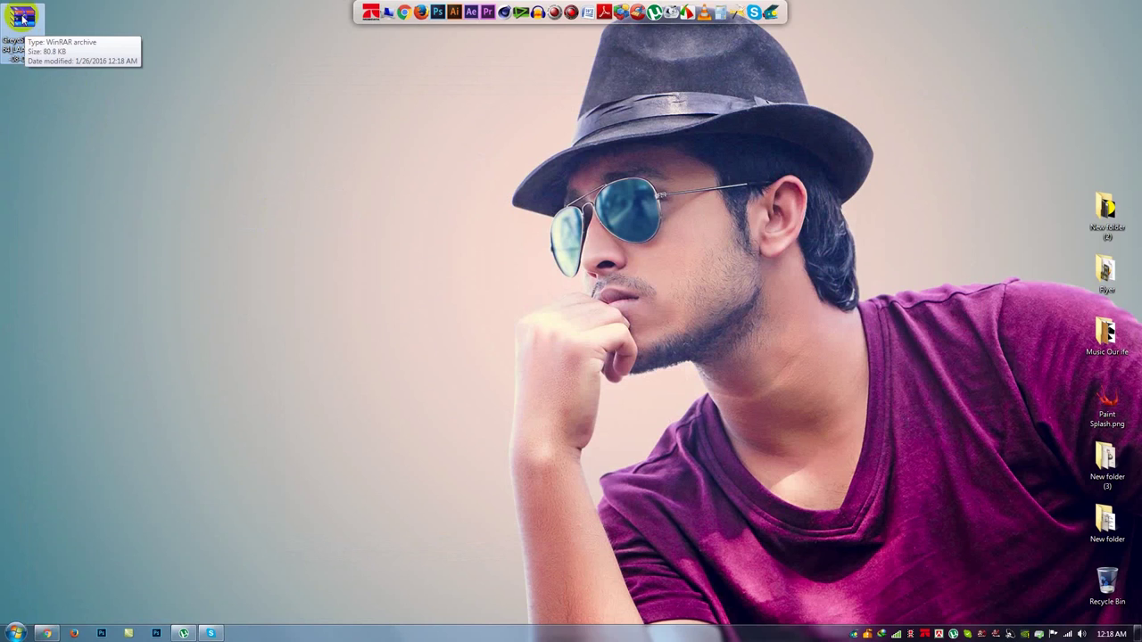
# Extract it to a GreycShop_x64_LAA_2013-08-04 folder and check Greyc-helper.bin and Greyc-x64.8bf
pyautogui.rightClick(24, 16)
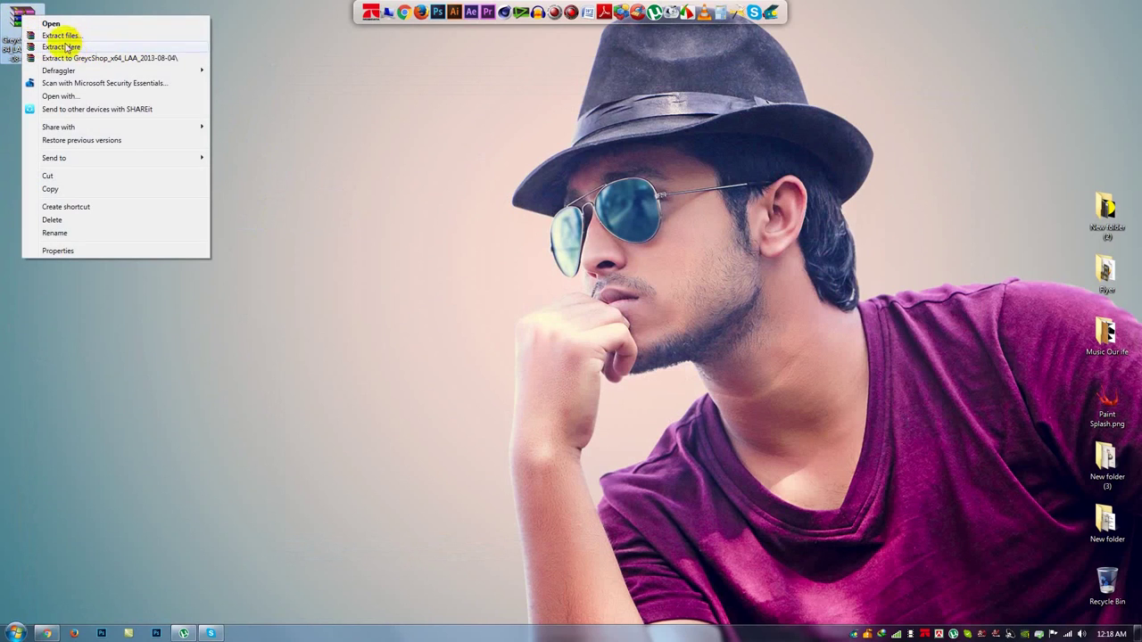
pyautogui.click(60, 35)
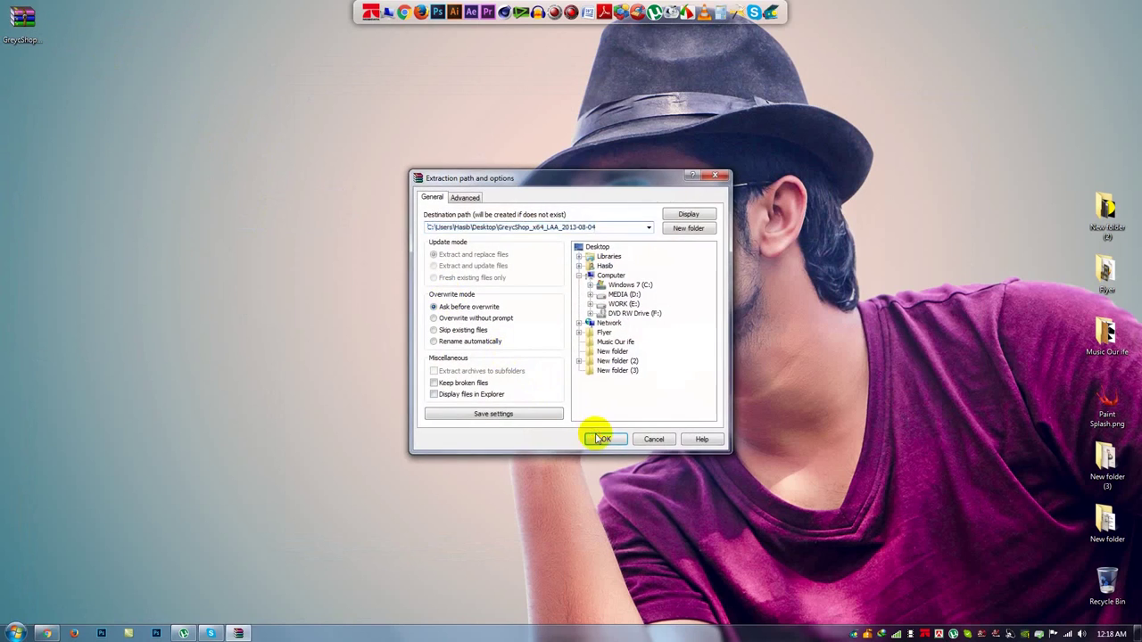
pyautogui.click(599, 437)
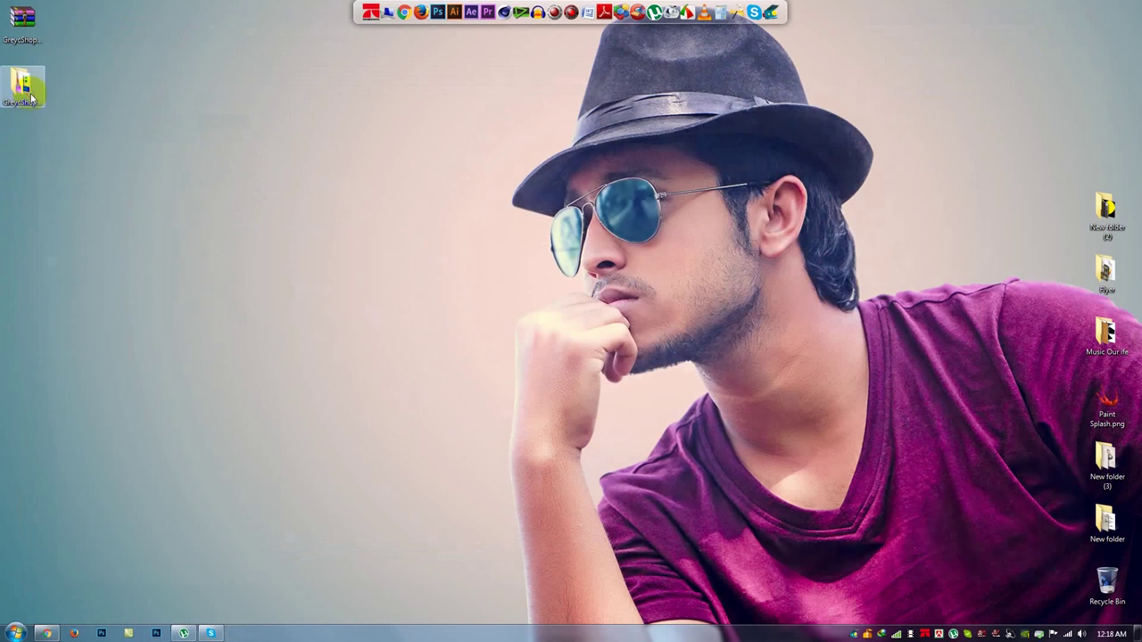
pyautogui.doubleClick(31, 98)
pyautogui.moveTo(240, 171); pyautogui.dragTo(107, 72)
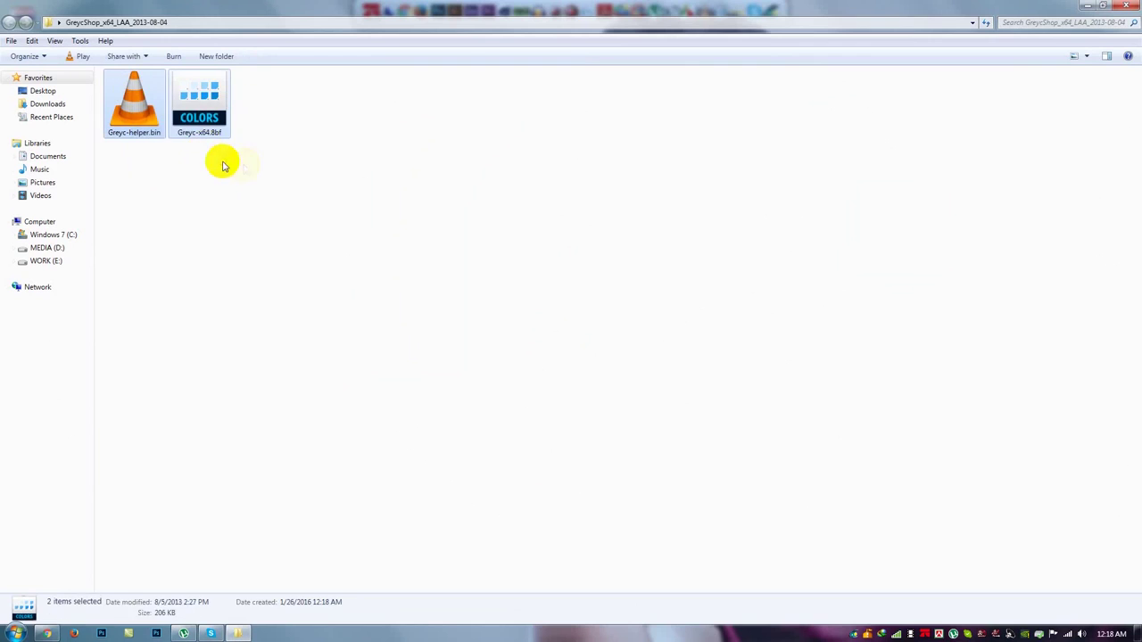
pyautogui.hotkey('alt', 'F4')
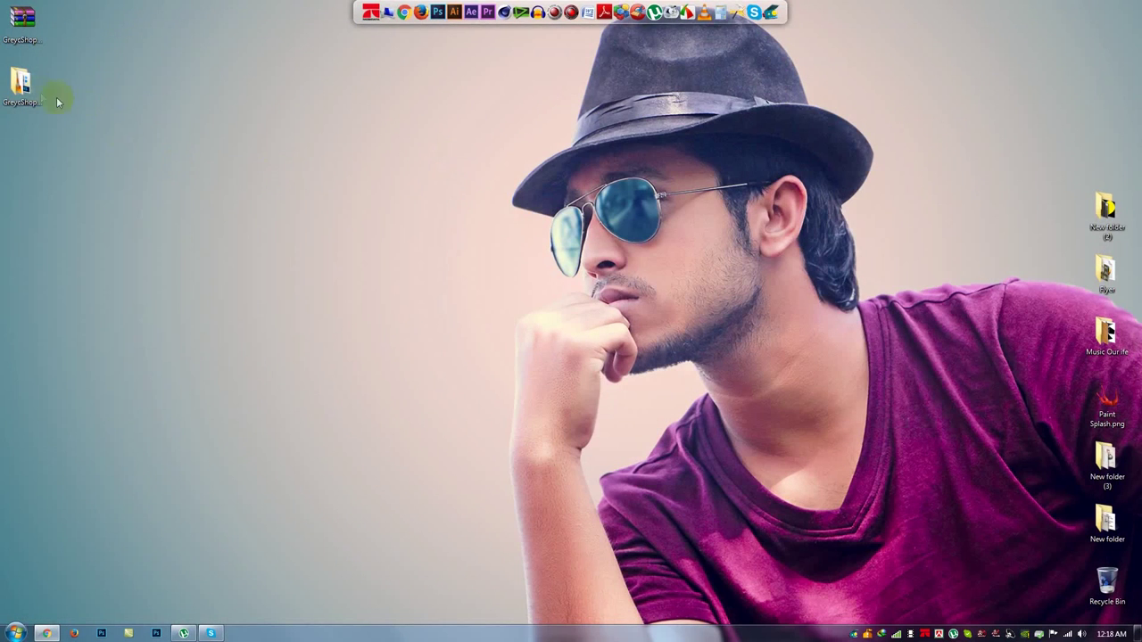
# Copy the GreycShop folder and paste it into C:\Program Files\Adobe\Adobe Photoshop CC 2015\Plug-ins
pyautogui.rightClick(19, 85)
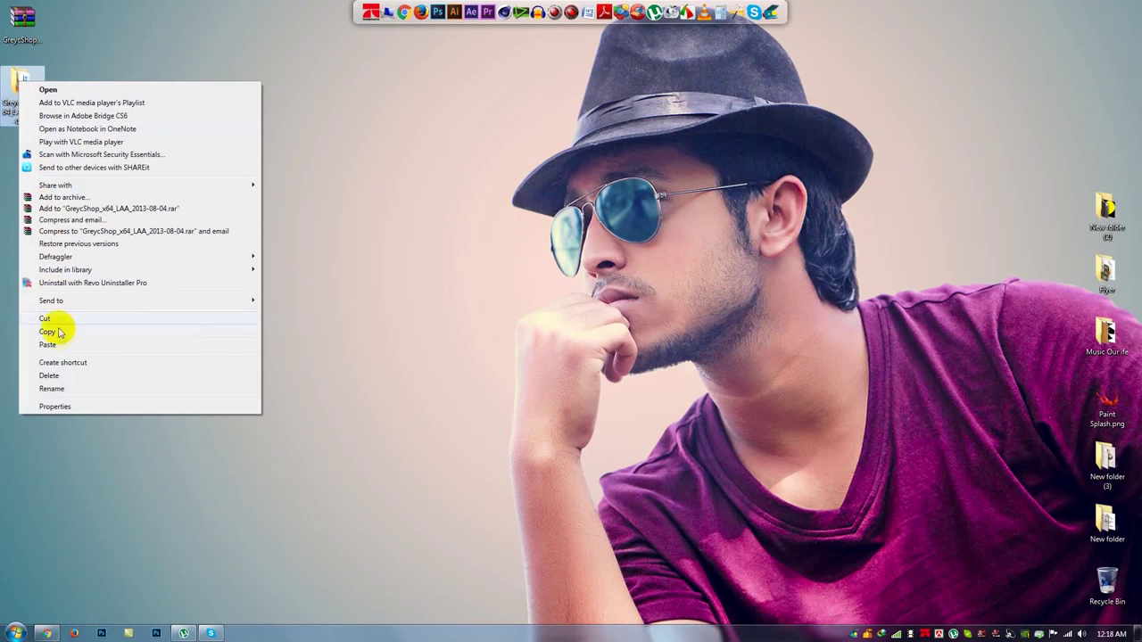
pyautogui.click(49, 334)
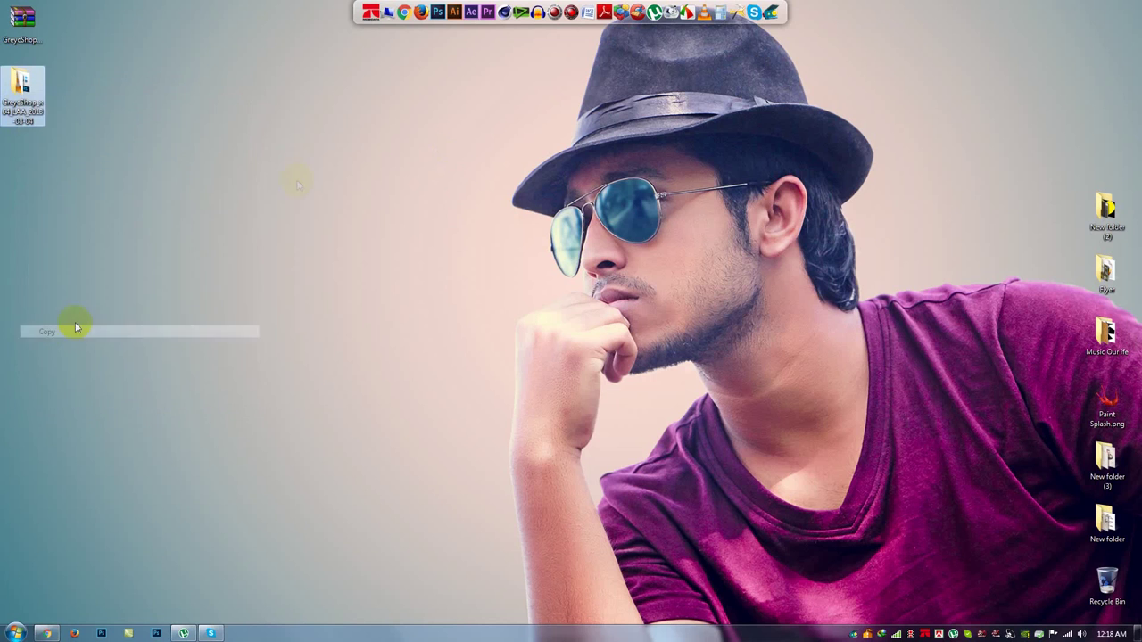
pyautogui.click(25, 630)
pyautogui.click(185, 447)
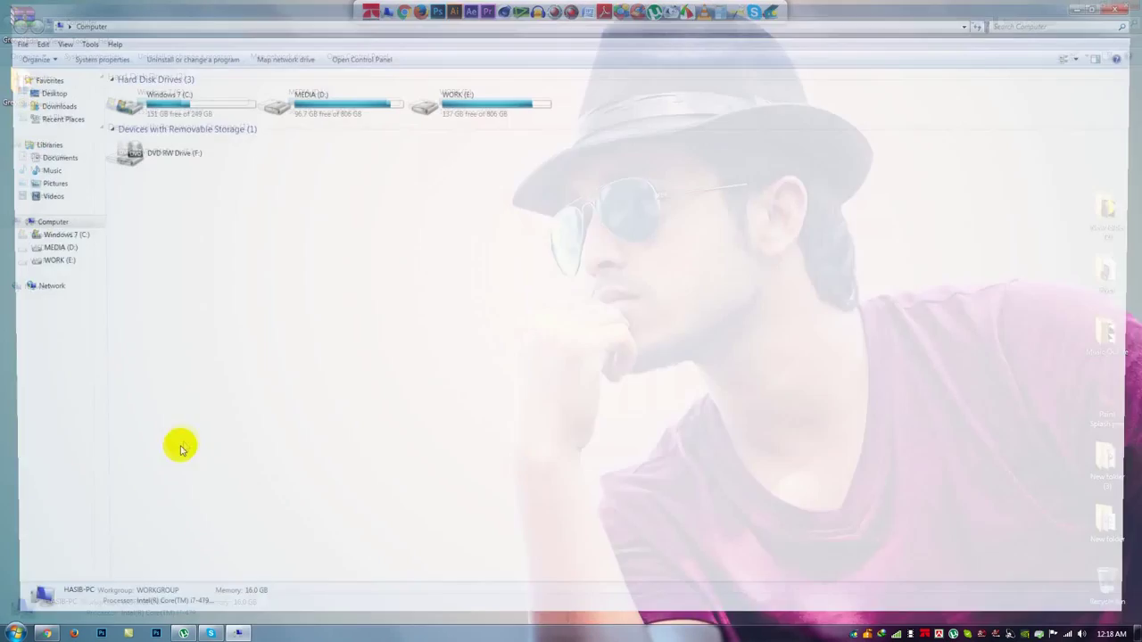
pyautogui.click(154, 101)
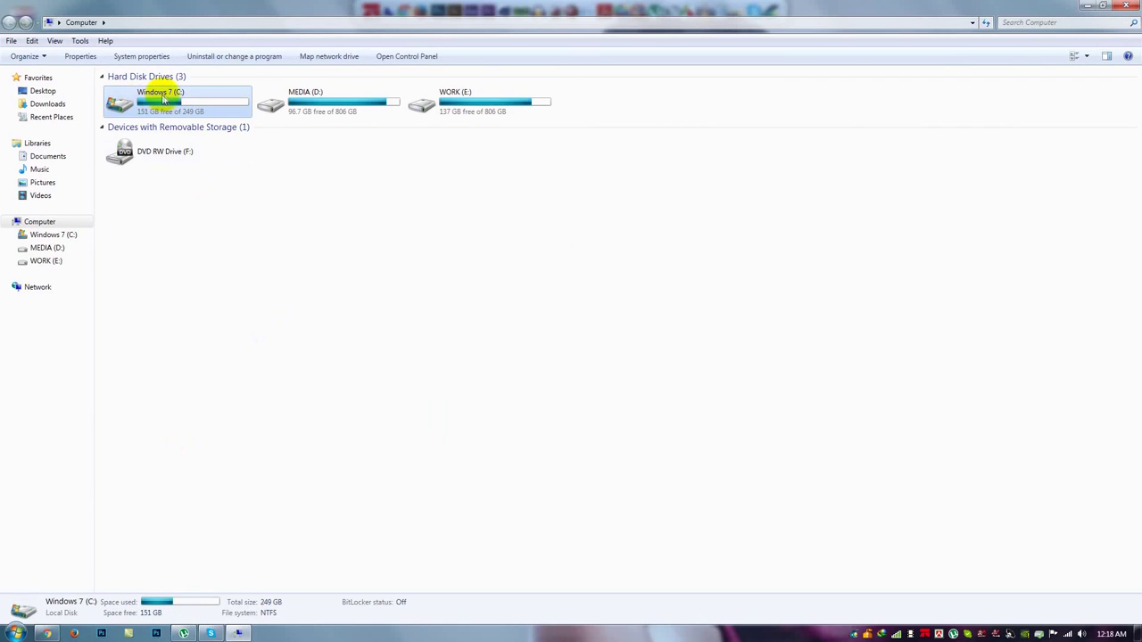
pyautogui.doubleClick(165, 99)
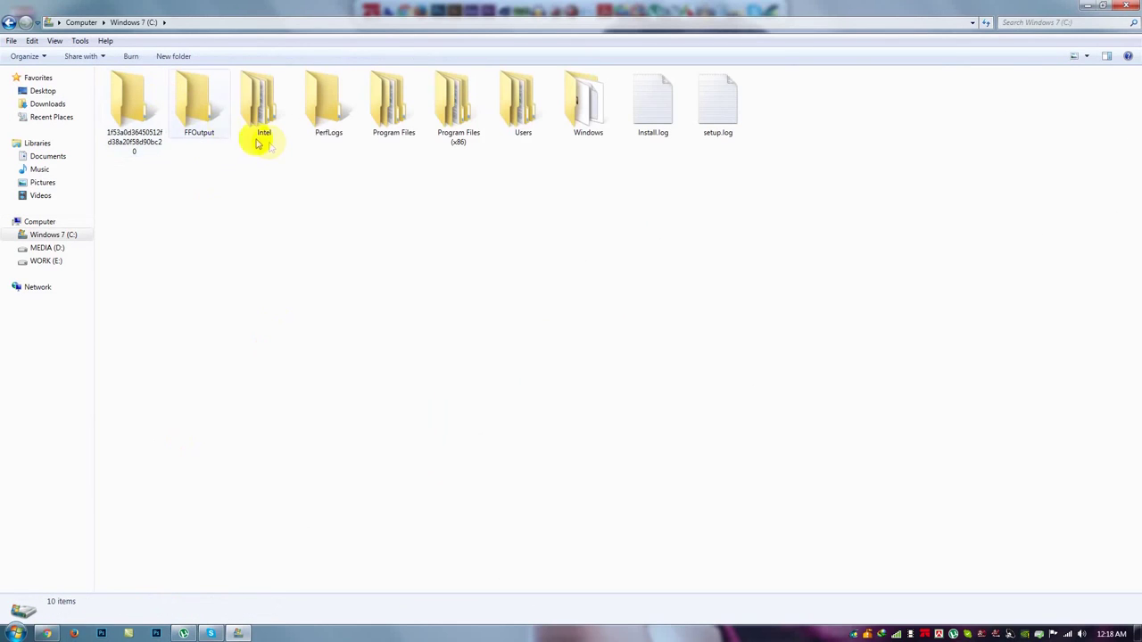
pyautogui.doubleClick(394, 130)
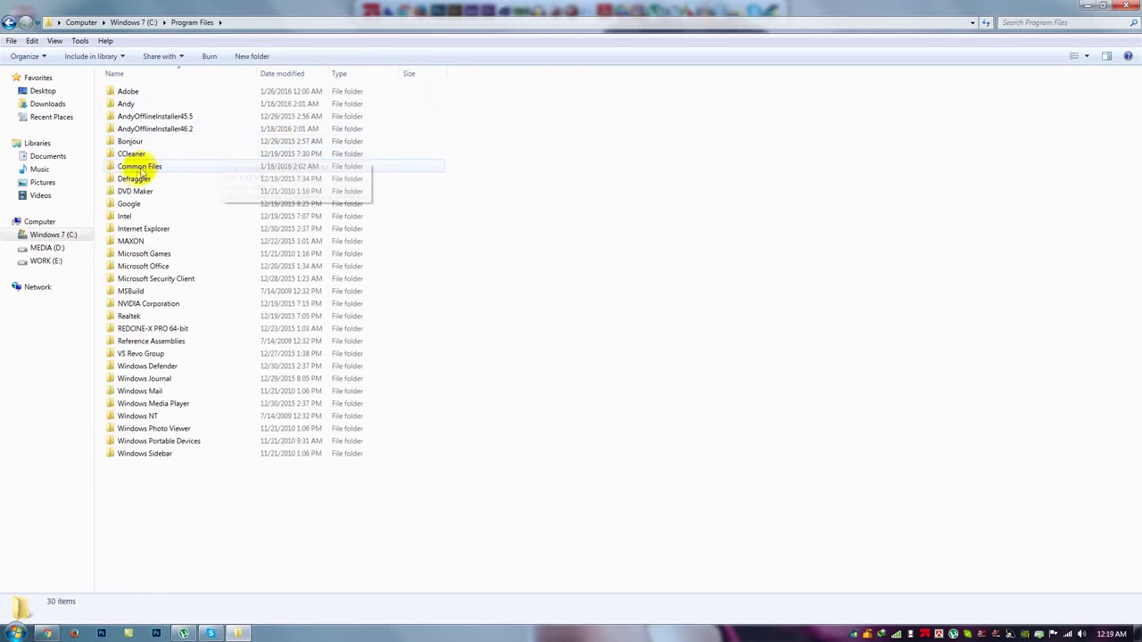
pyautogui.doubleClick(129, 93)
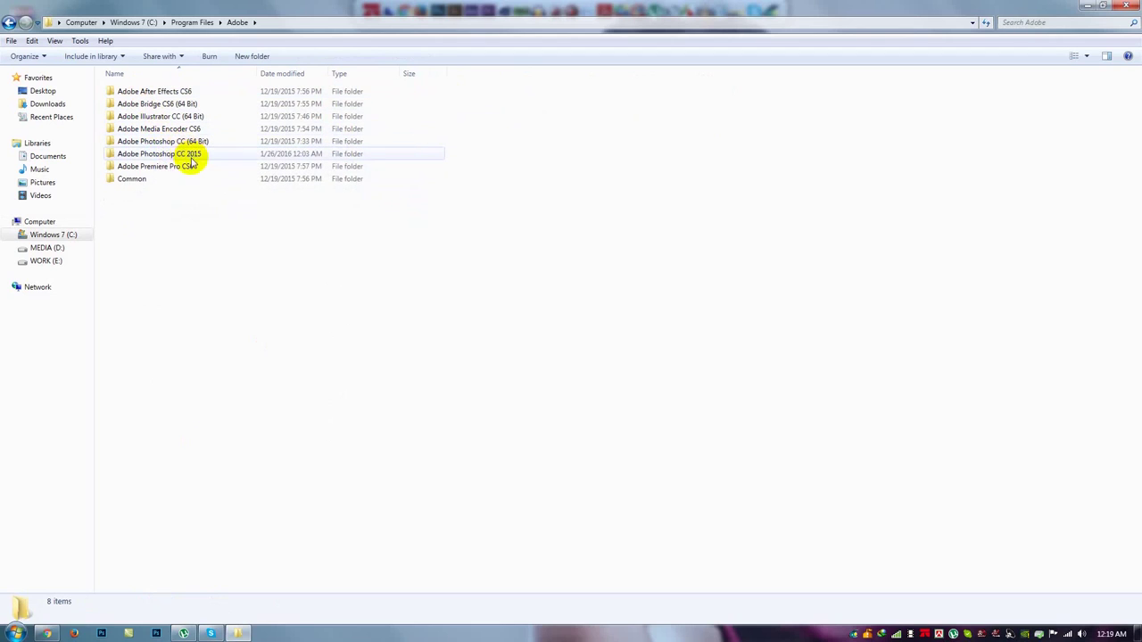
pyautogui.doubleClick(178, 155)
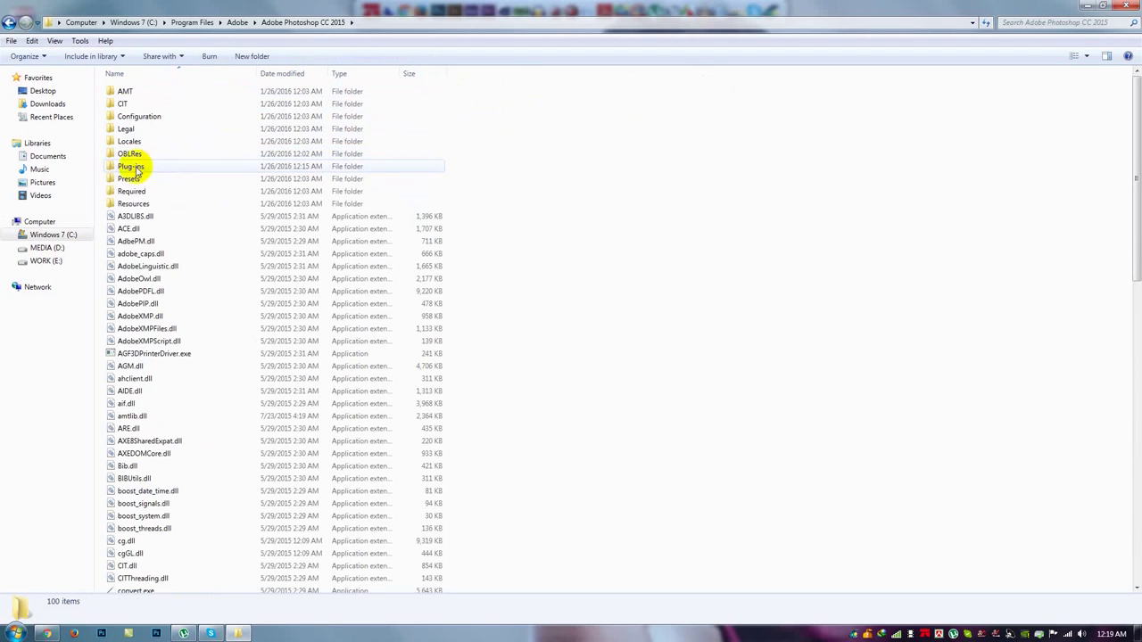
pyautogui.doubleClick(134, 168)
pyautogui.rightClick(145, 120)
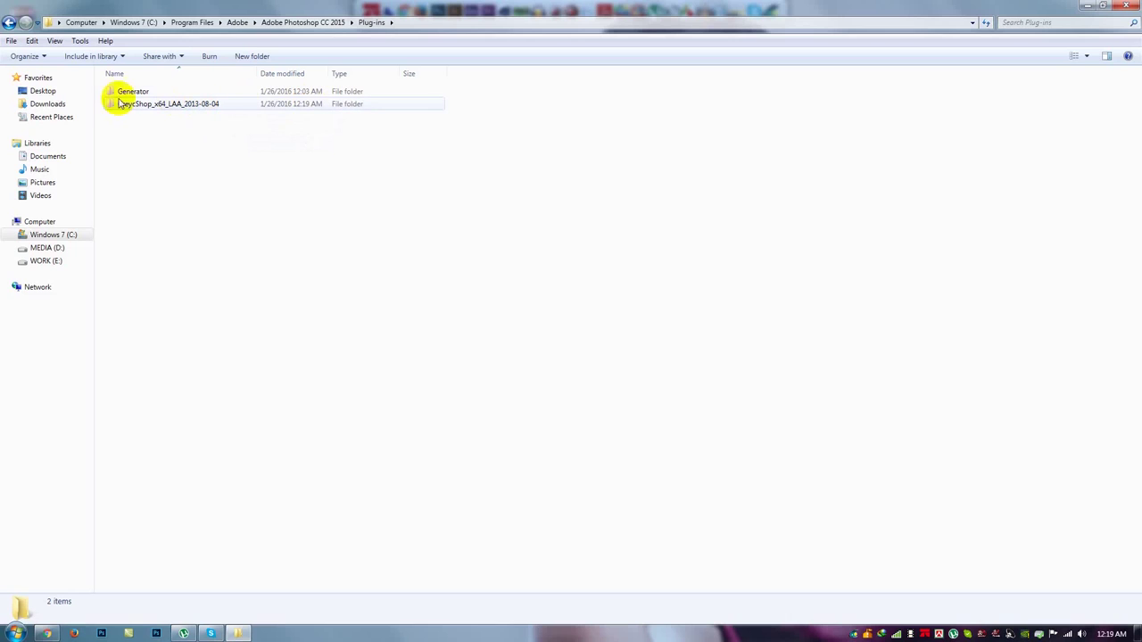
# Browse back through the C: drive's Program Files folders
pyautogui.click(64, 235)
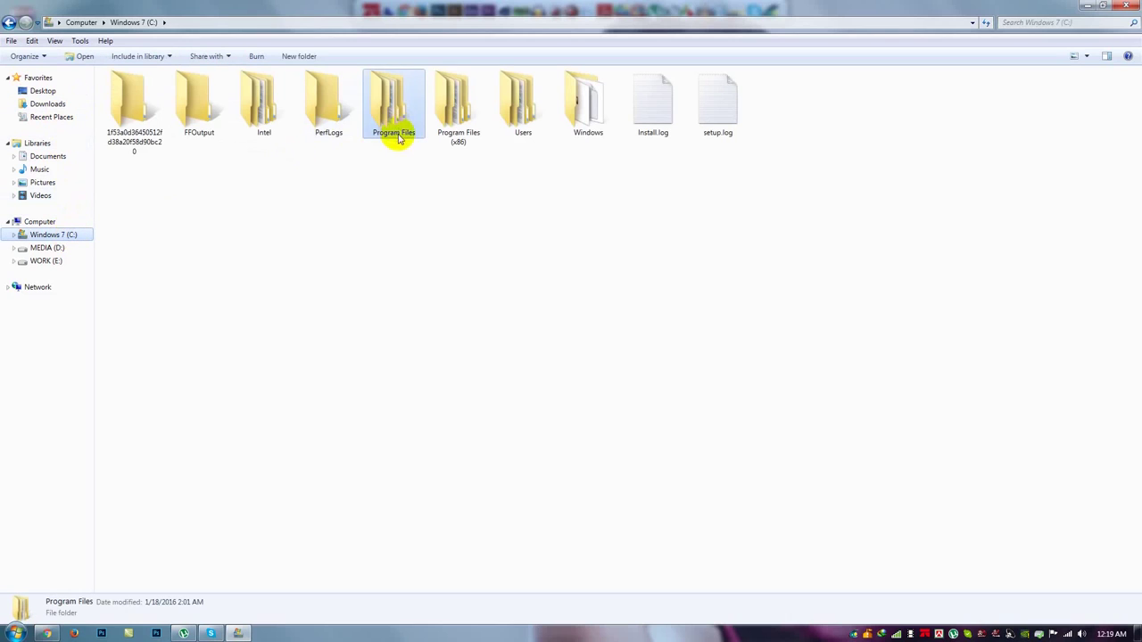
pyautogui.moveTo(462, 176)
pyautogui.mouseDown()
pyautogui.moveTo(393, 85)
pyautogui.moveTo(461, 163)
pyautogui.mouseUp()
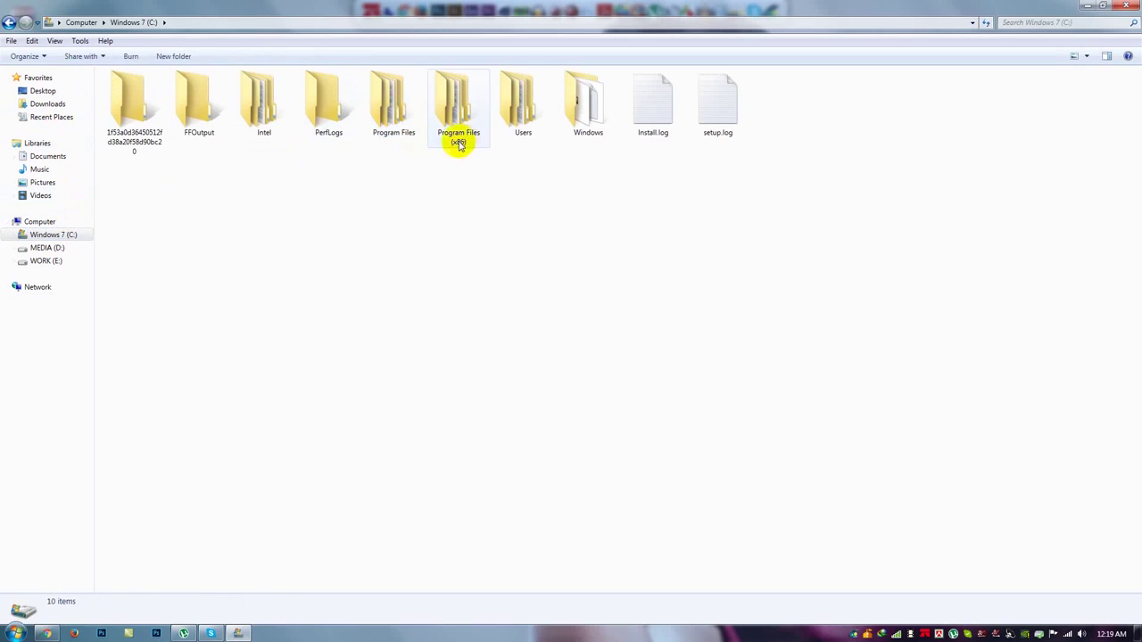
pyautogui.click(404, 133)
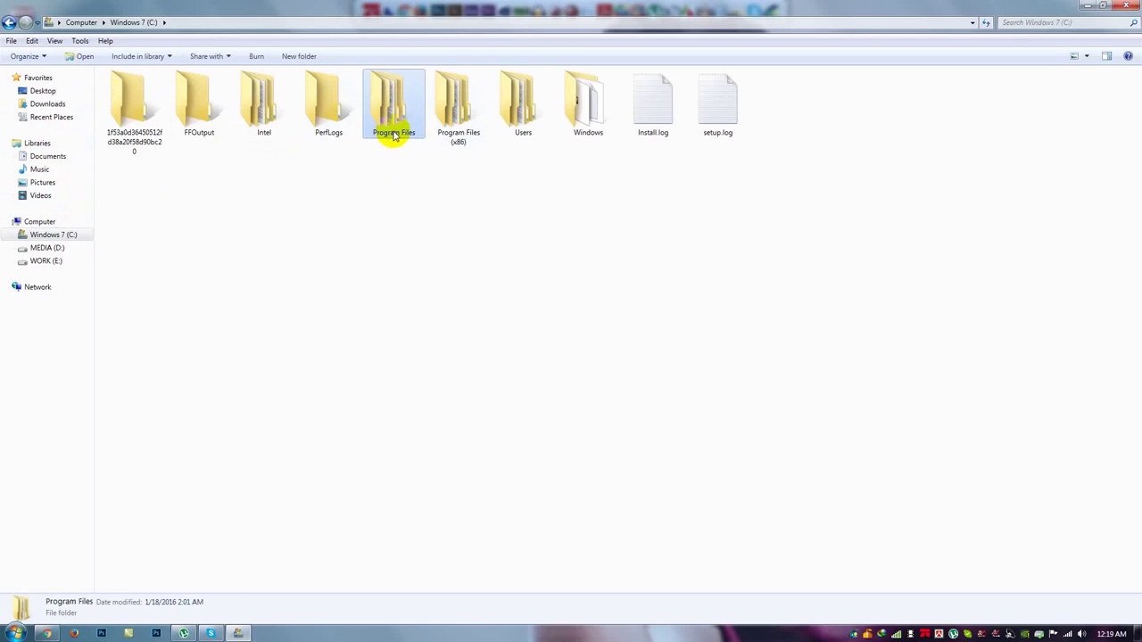
pyautogui.doubleClick(395, 132)
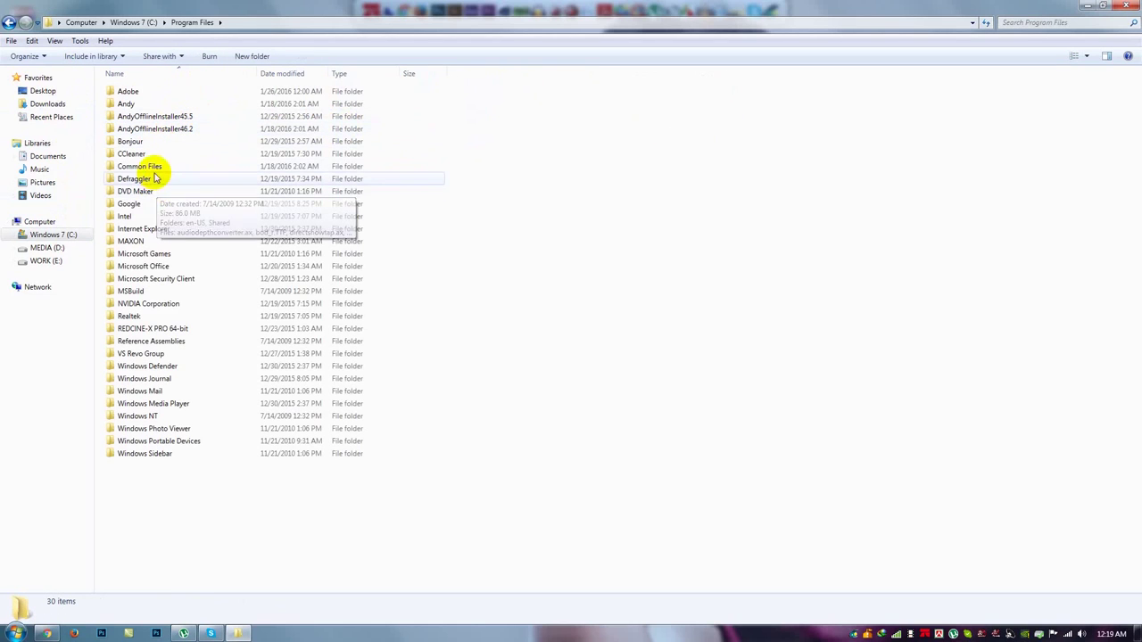
pyautogui.click(9, 22)
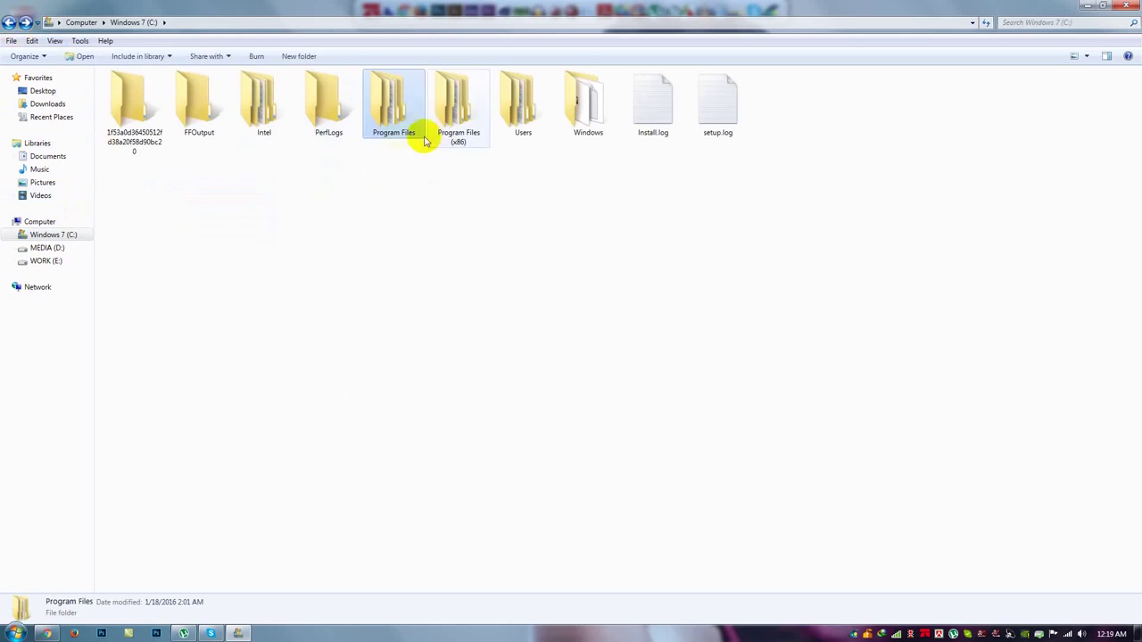
pyautogui.click(458, 151)
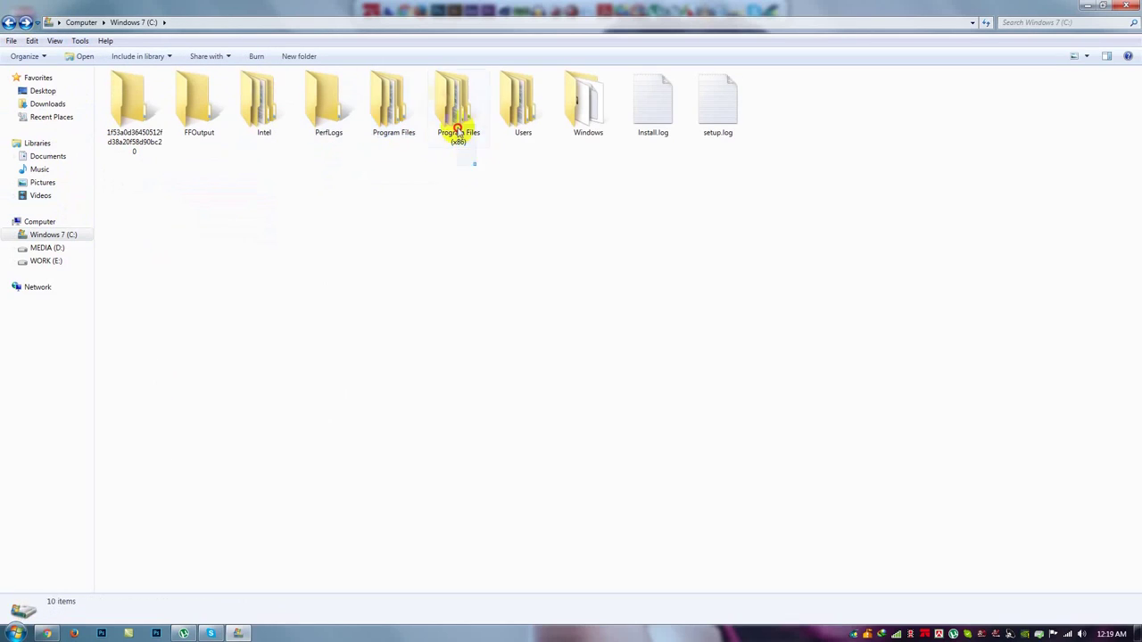
pyautogui.click(458, 138)
pyautogui.click(392, 151)
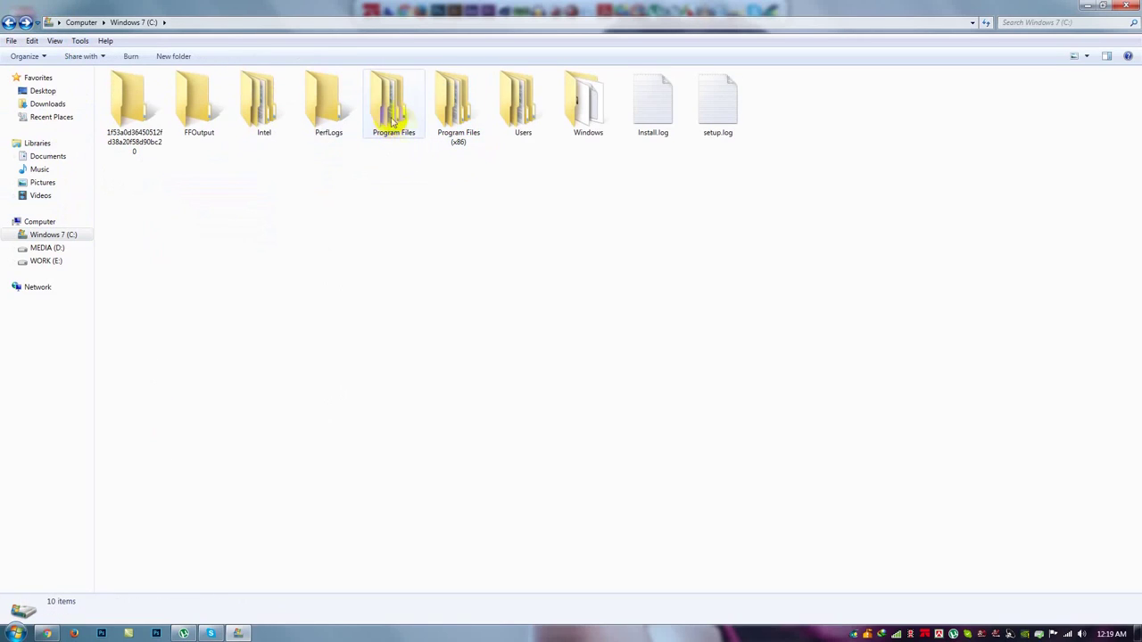
# Reopen Photoshop CC 2015's Plug-ins folder to confirm GreycShop is there, then close Explorer
pyautogui.doubleClick(399, 116)
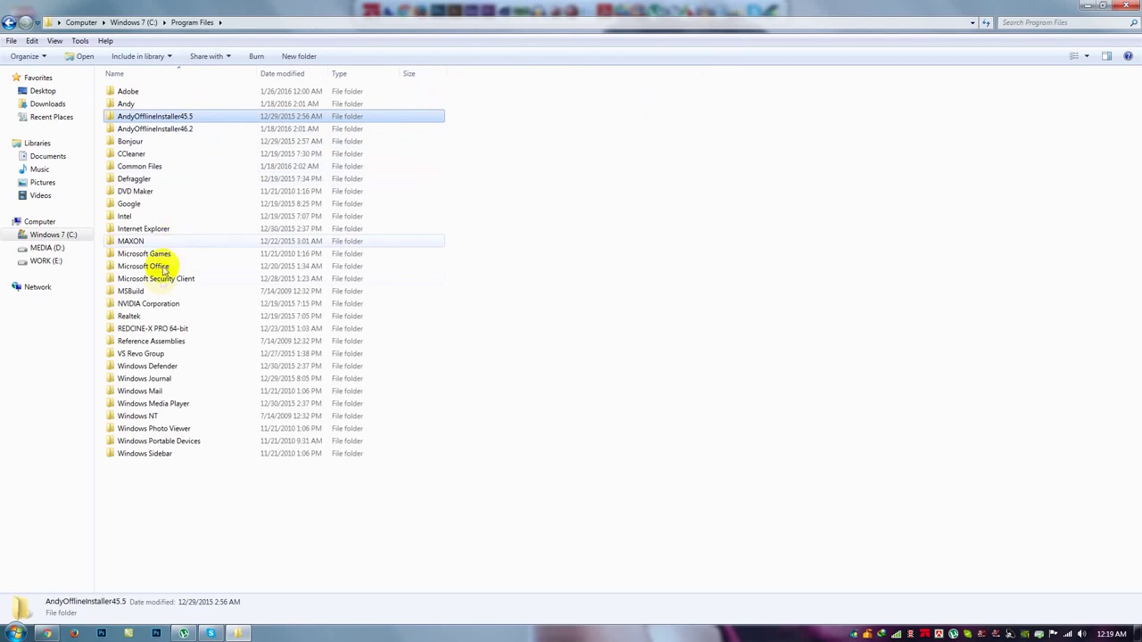
pyautogui.doubleClick(128, 91)
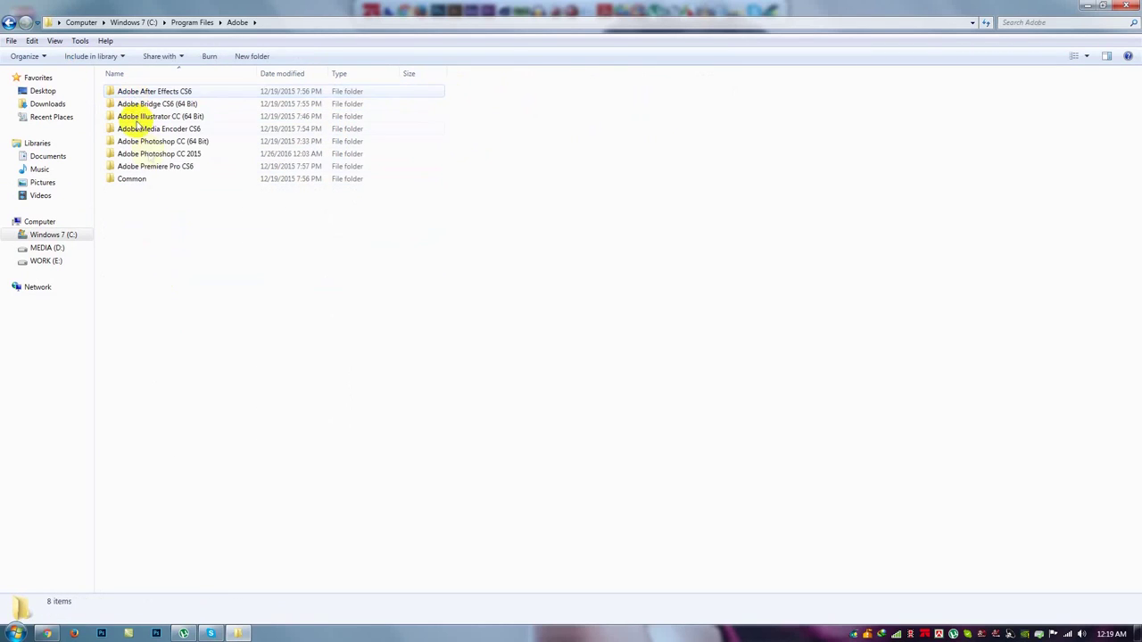
pyautogui.click(168, 155)
pyautogui.doubleClick(167, 153)
pyautogui.doubleClick(134, 166)
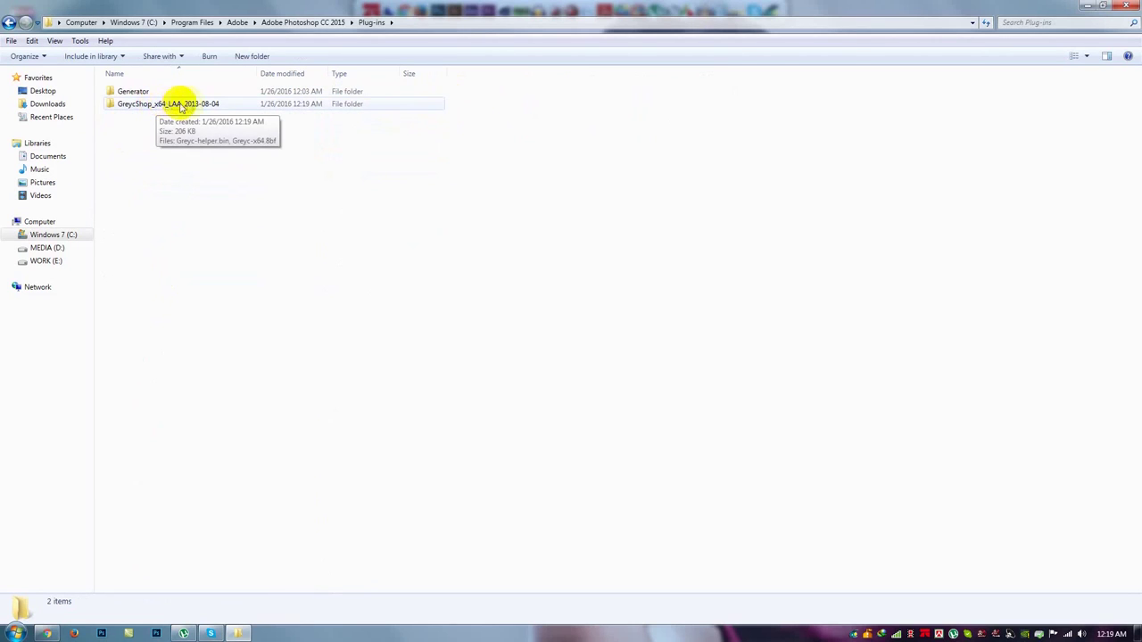
pyautogui.click(1126, 5)
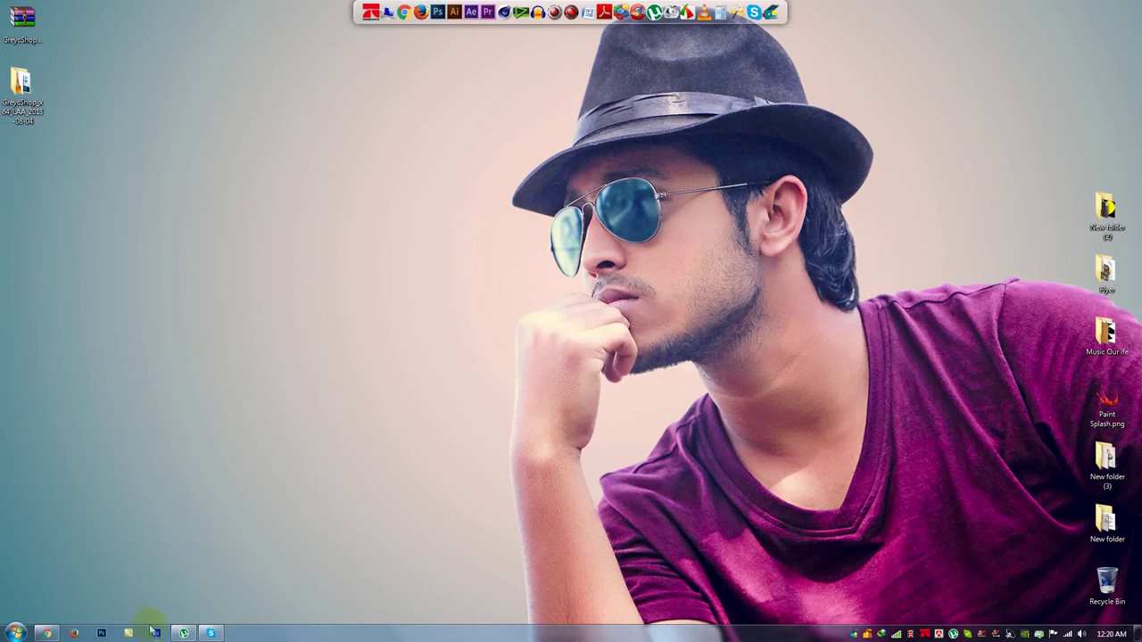
# Open _MG_3884.jpg from MEDIA (D:)\My All Photoshop by dragging it into Photoshop
pyautogui.click(27, 630)
pyautogui.click(154, 632)
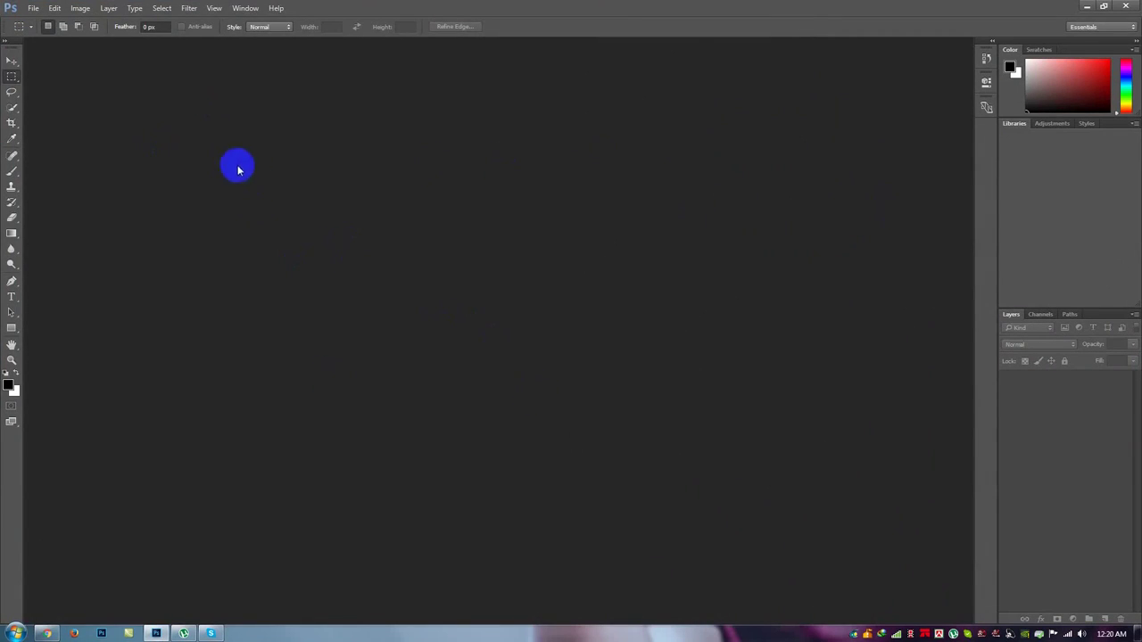
pyautogui.click(16, 634)
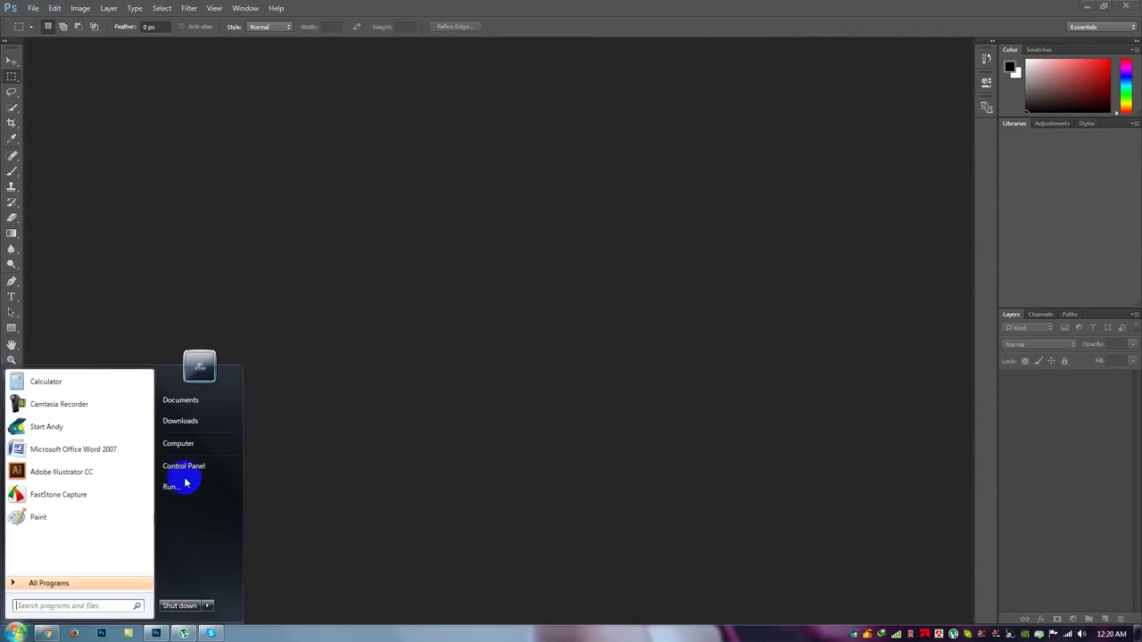
pyautogui.click(187, 441)
pyautogui.doubleClick(337, 108)
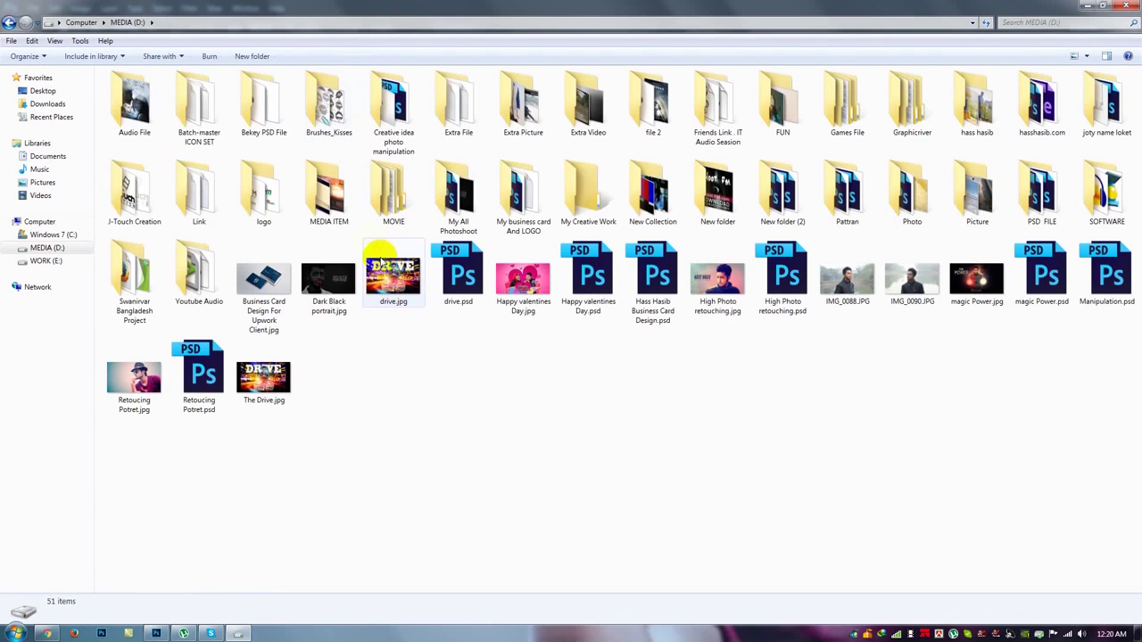
pyautogui.doubleClick(468, 201)
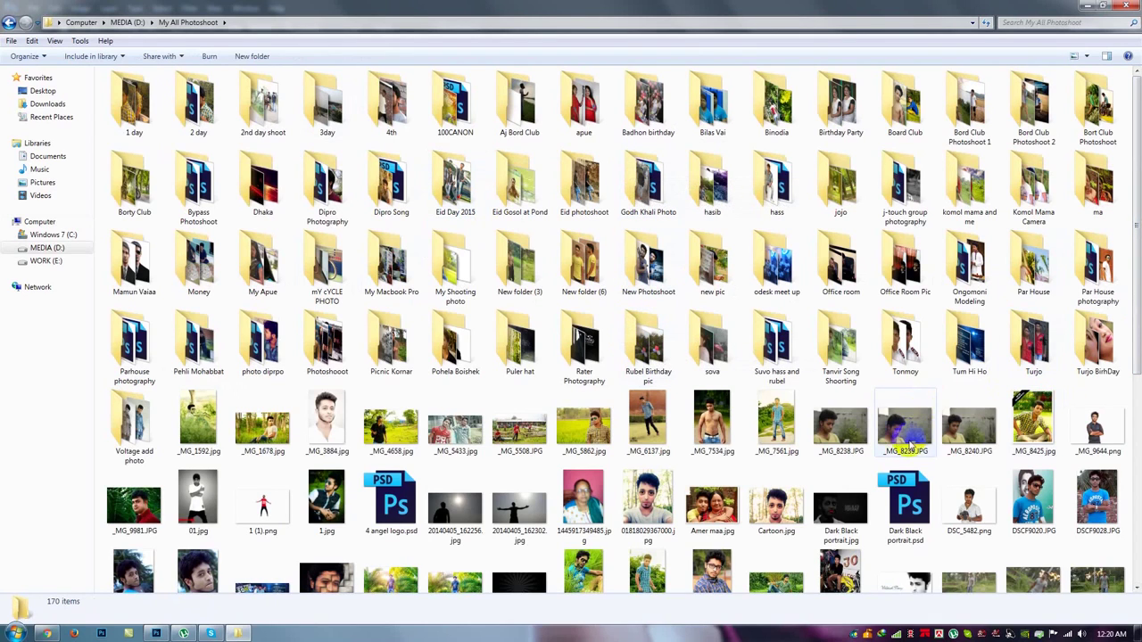
pyautogui.moveTo(718, 564); pyautogui.dragTo(395, 408)
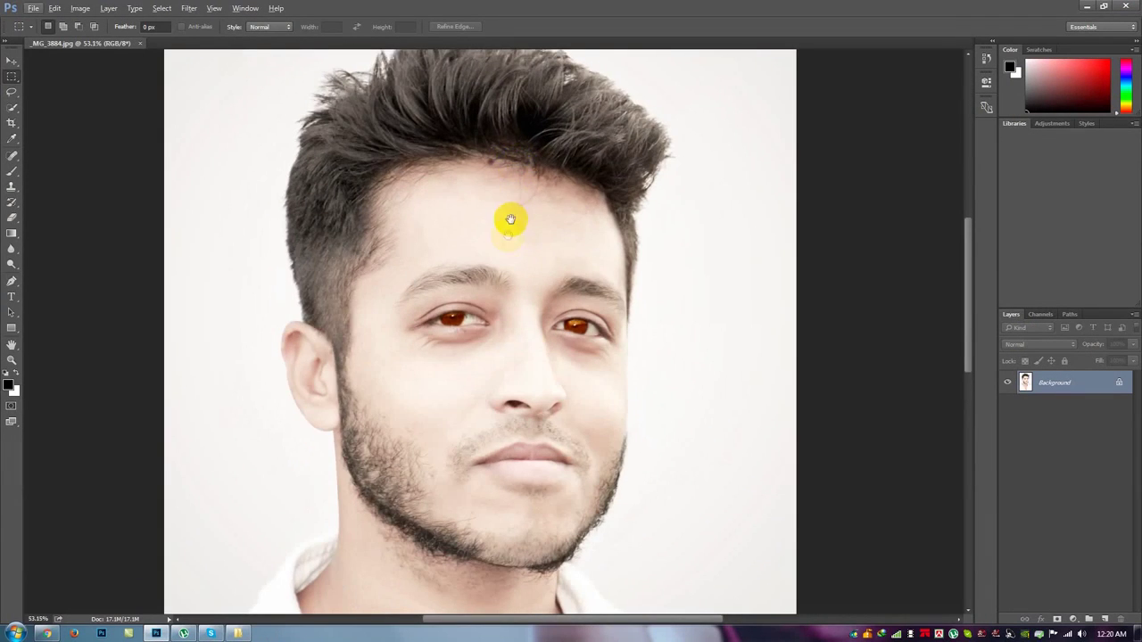
# Bring up the GREYCstoration dialog from Filter > Noise over _MG_3884.jpg
pyautogui.scroll(2, 504, 241)
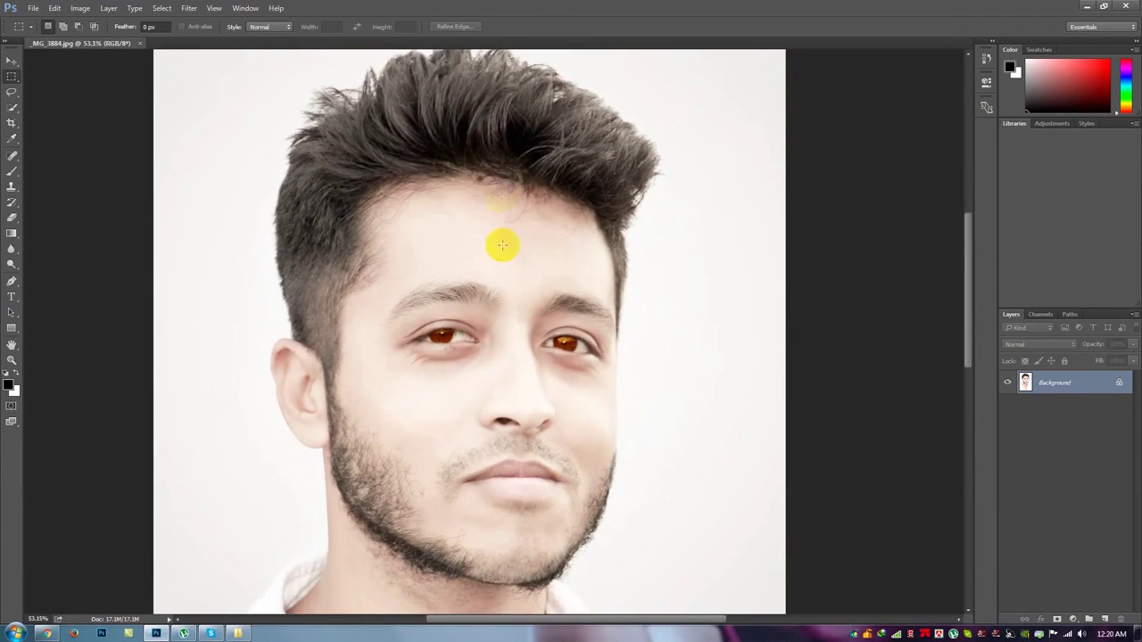
pyautogui.click(190, 9)
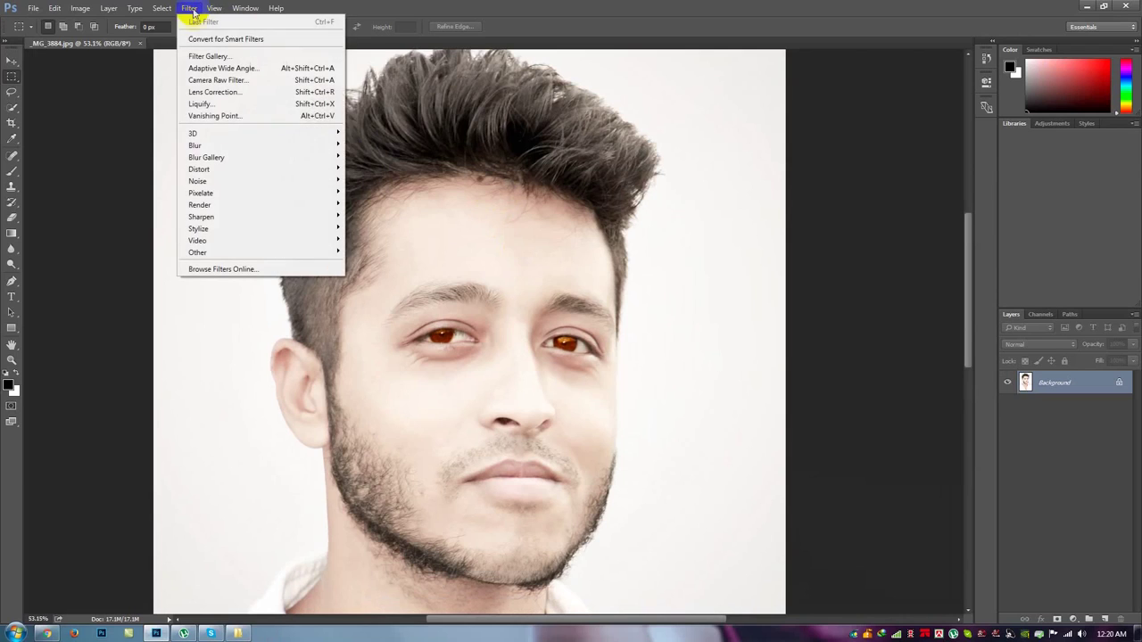
pyautogui.moveTo(202, 185)
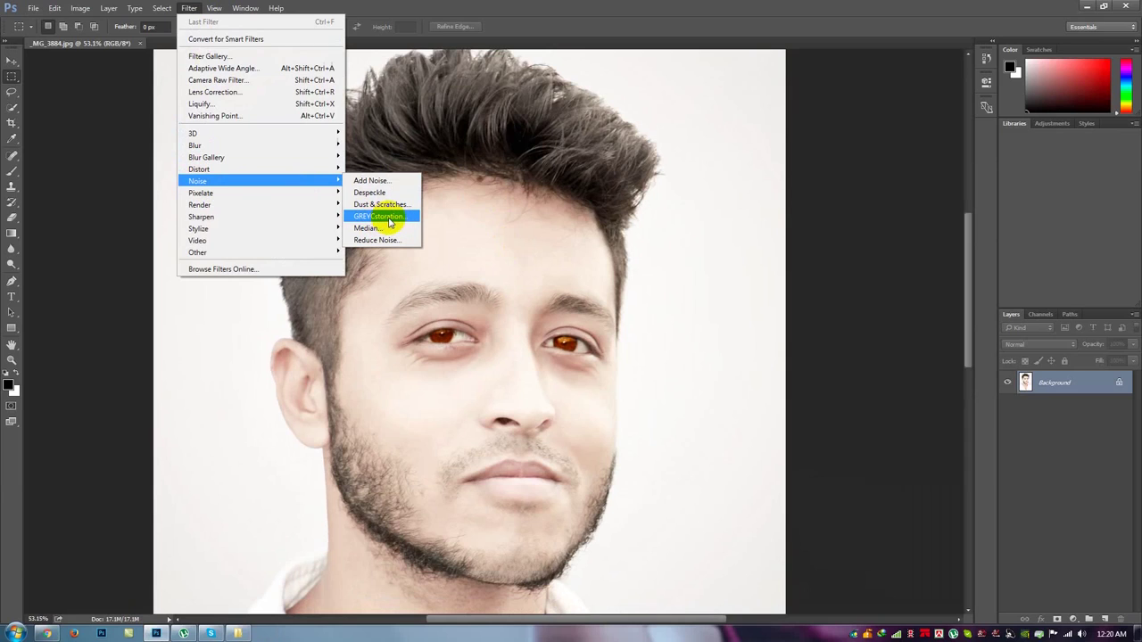
pyautogui.click(377, 217)
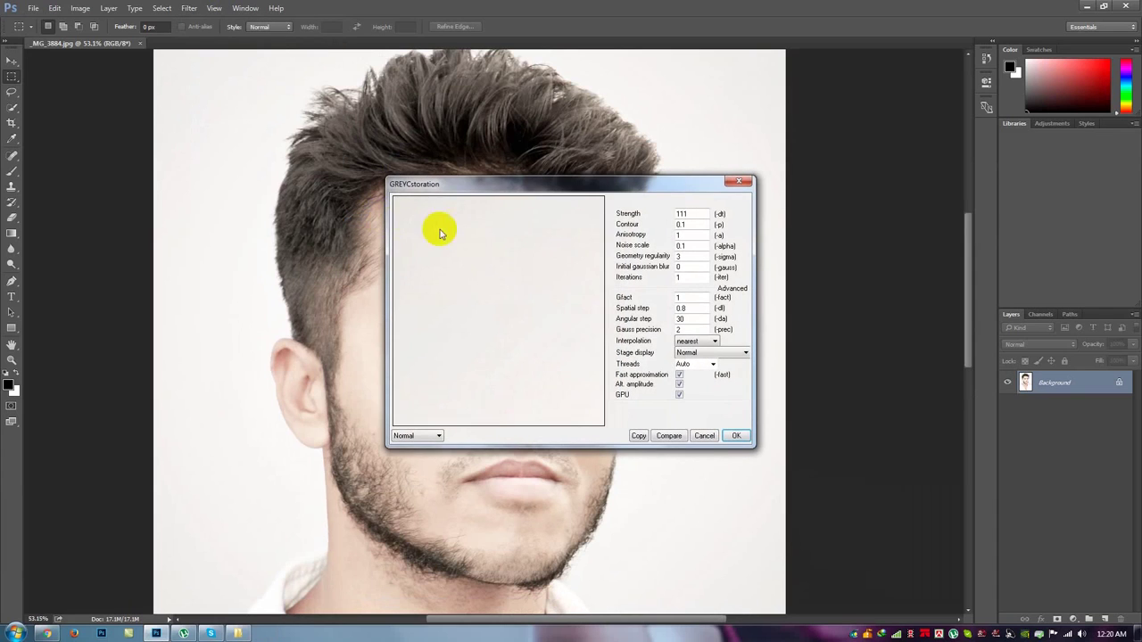
pyautogui.click(345, 166)
pyautogui.moveTo(455, 226); pyautogui.dragTo(523, 255)
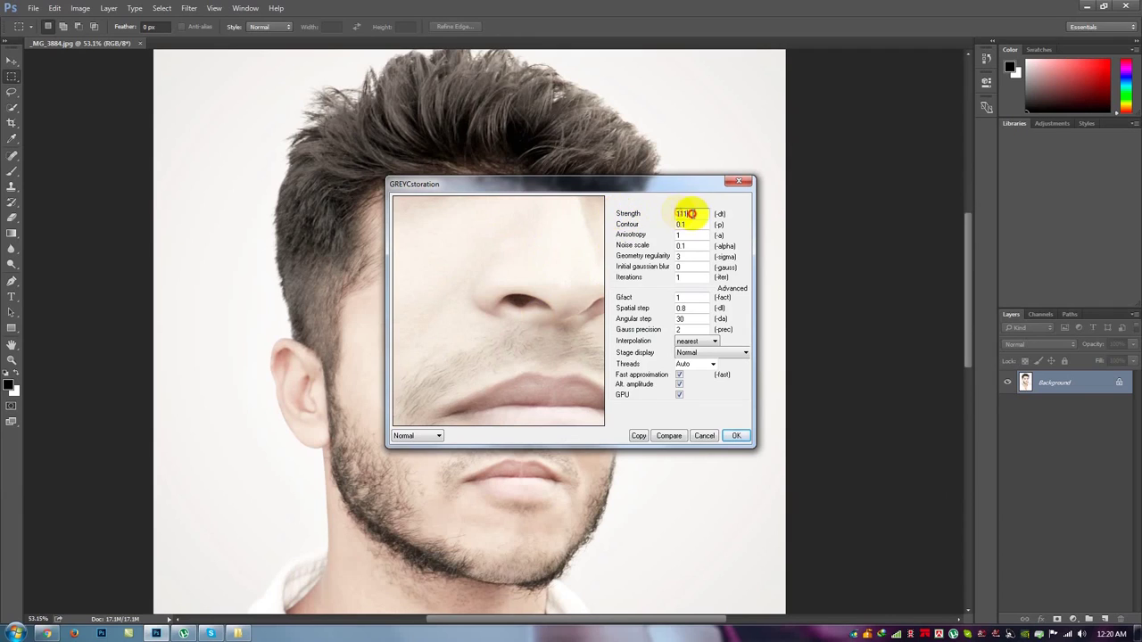
pyautogui.moveTo(658, 213); pyautogui.dragTo(694, 212)
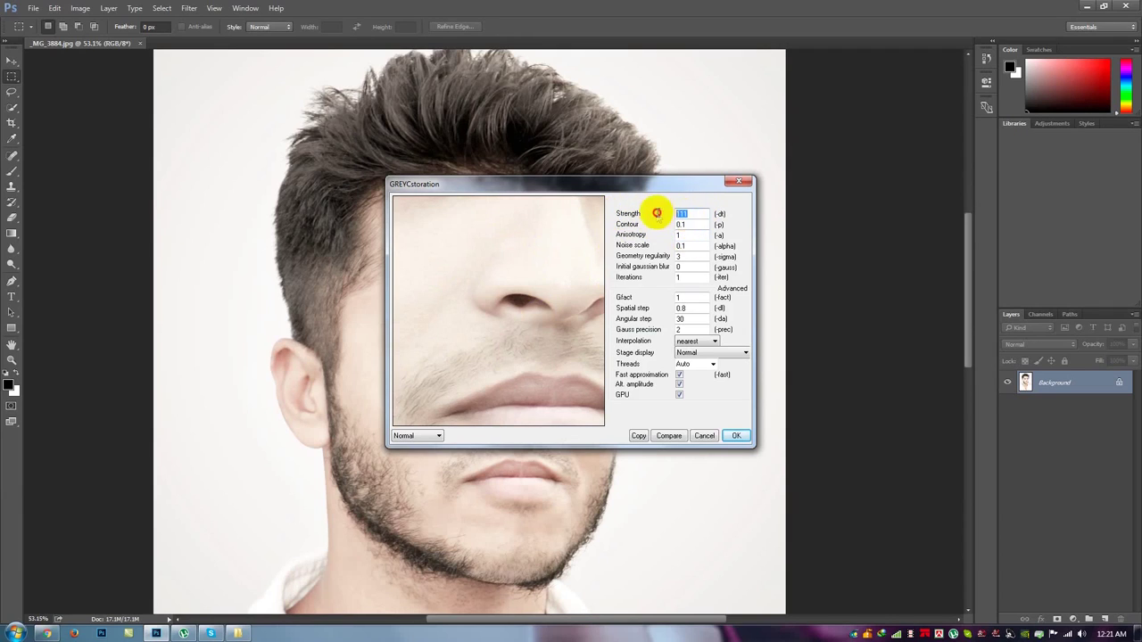
pyautogui.moveTo(680, 226); pyautogui.dragTo(659, 224)
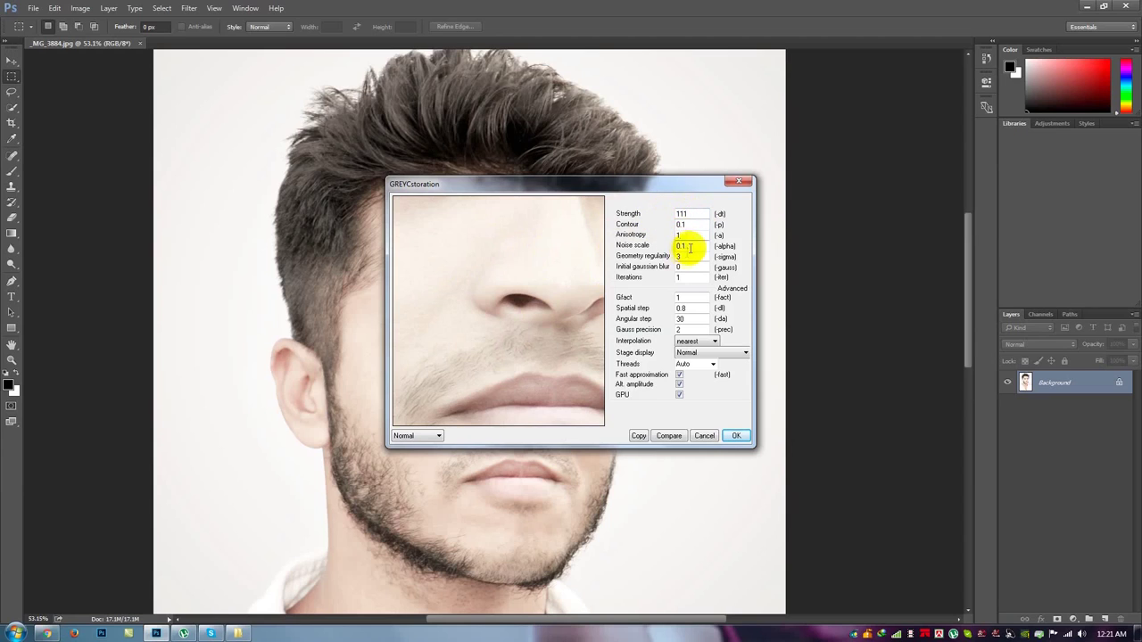
pyautogui.moveTo(683, 278); pyautogui.dragTo(624, 275)
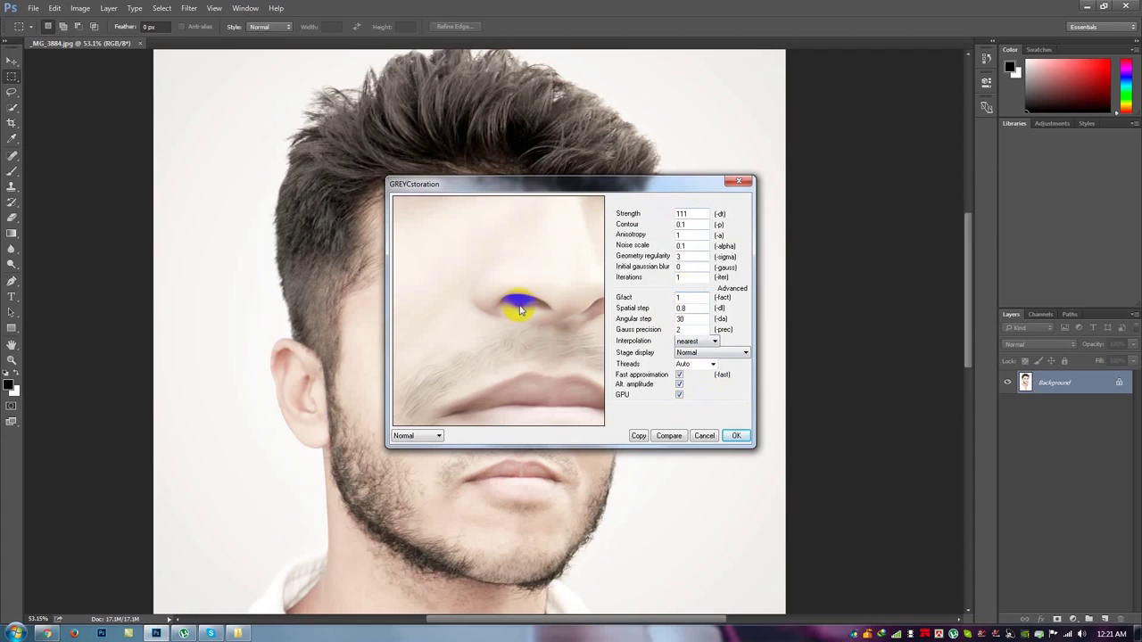
pyautogui.moveTo(520, 306); pyautogui.dragTo(557, 243)
pyautogui.moveTo(541, 365); pyautogui.dragTo(522, 257)
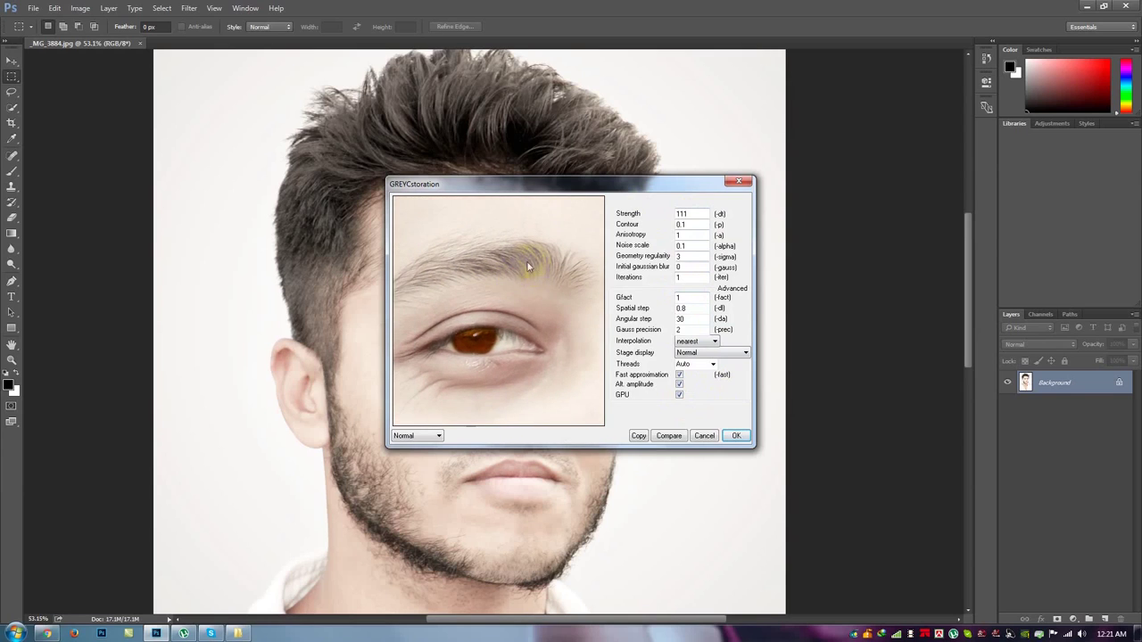
pyautogui.click(691, 214)
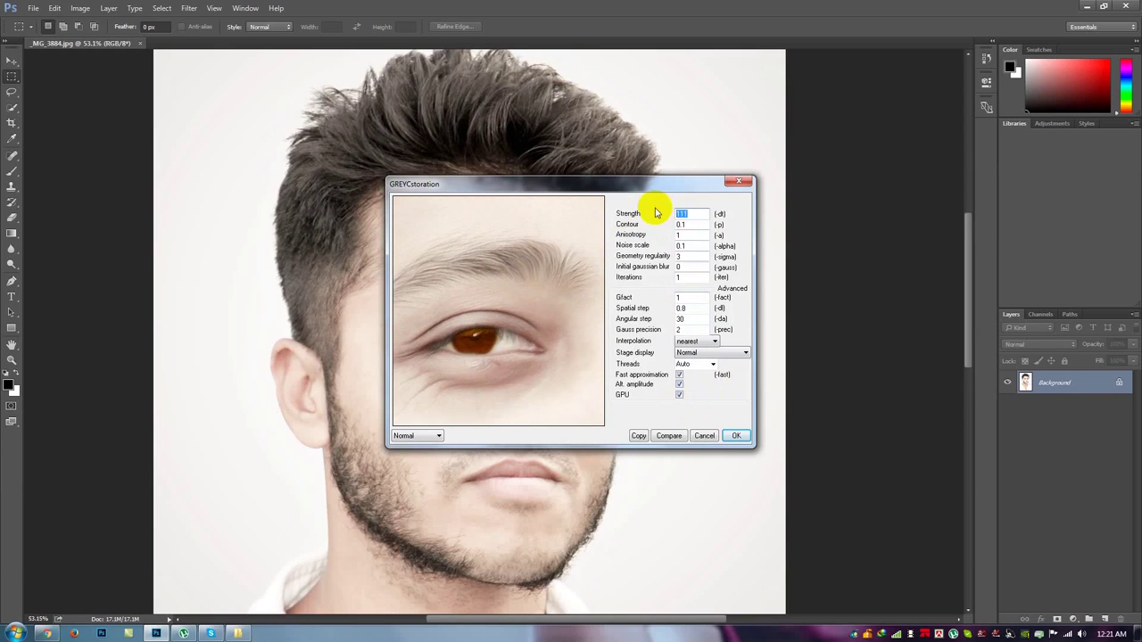
pyautogui.moveTo(536, 264); pyautogui.dragTo(520, 326)
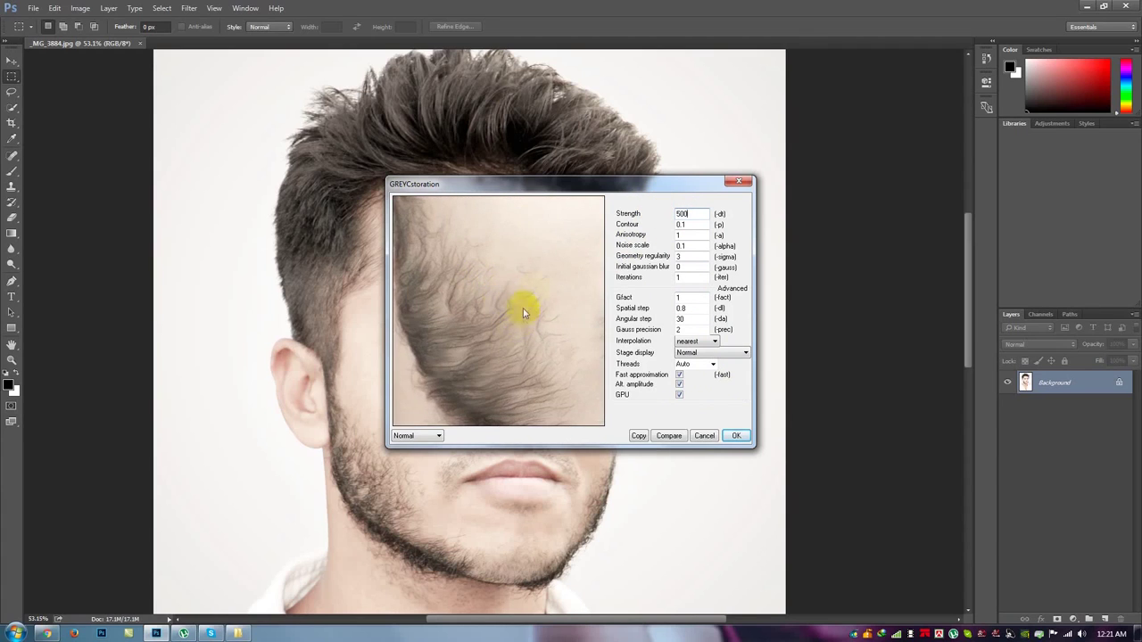
pyautogui.doubleClick(693, 214)
pyautogui.write('1000')
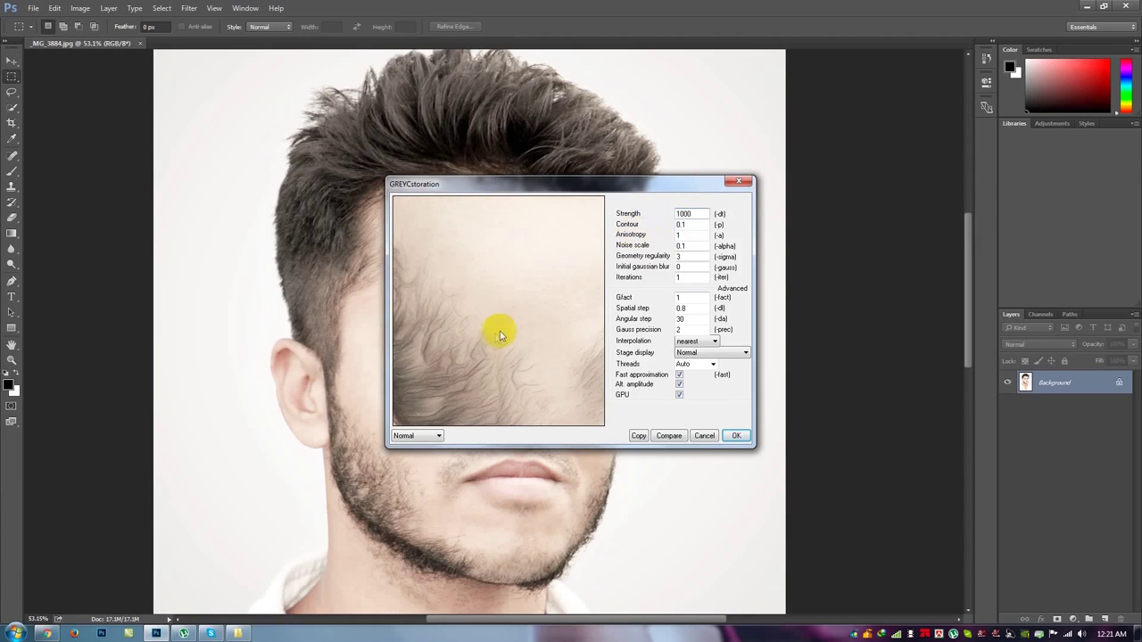
pyautogui.moveTo(500, 335); pyautogui.dragTo(400, 315)
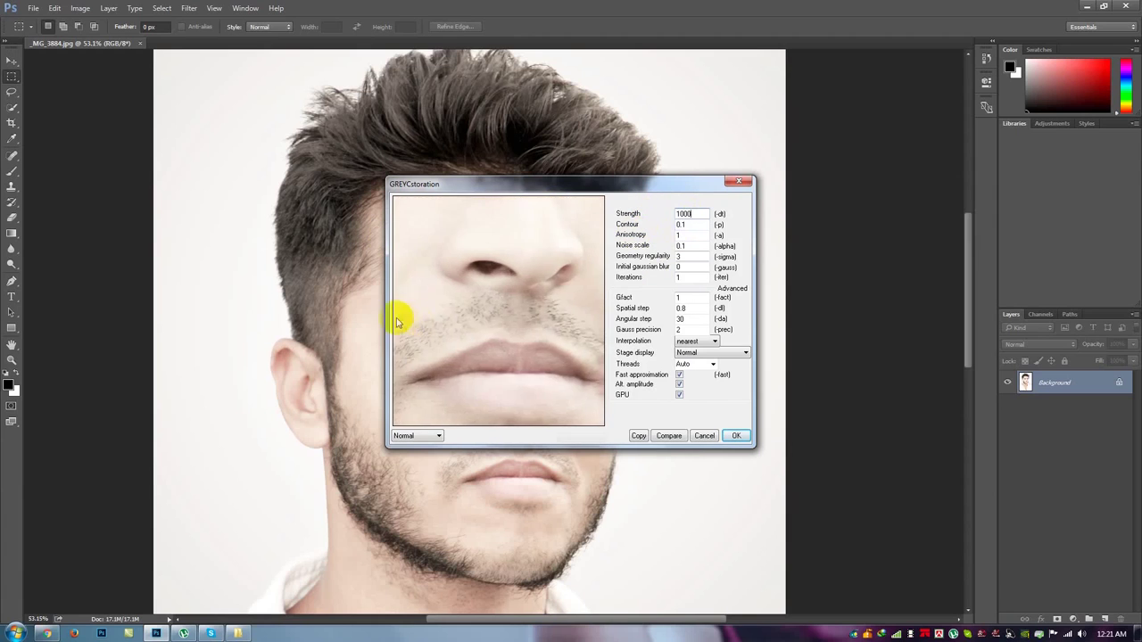
pyautogui.doubleClick(683, 214)
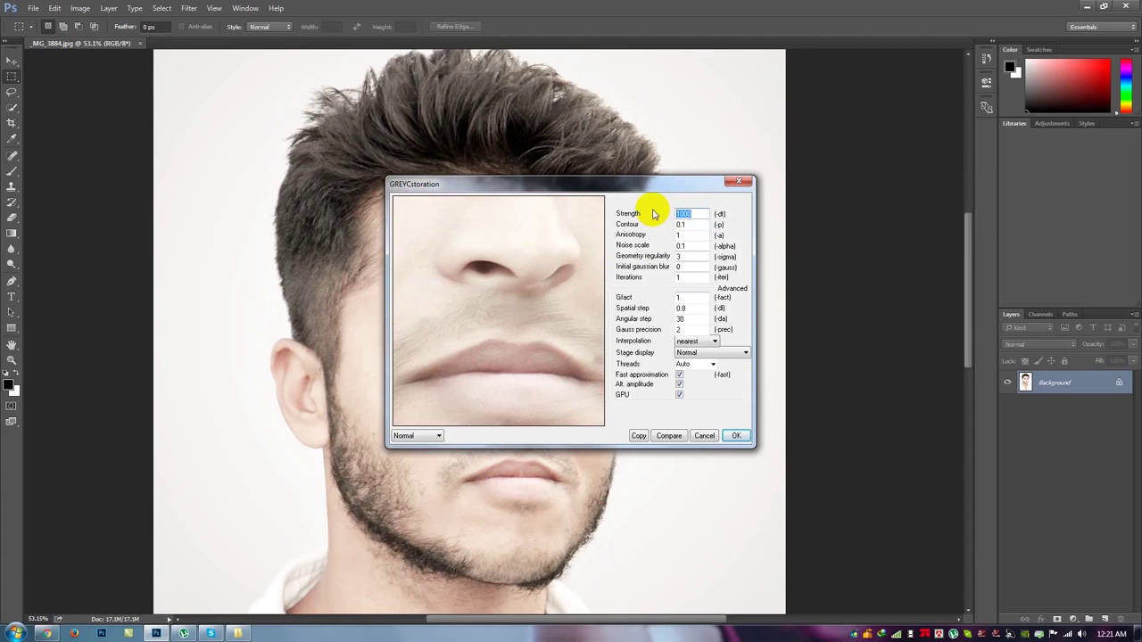
pyautogui.moveTo(524, 311); pyautogui.dragTo(555, 316)
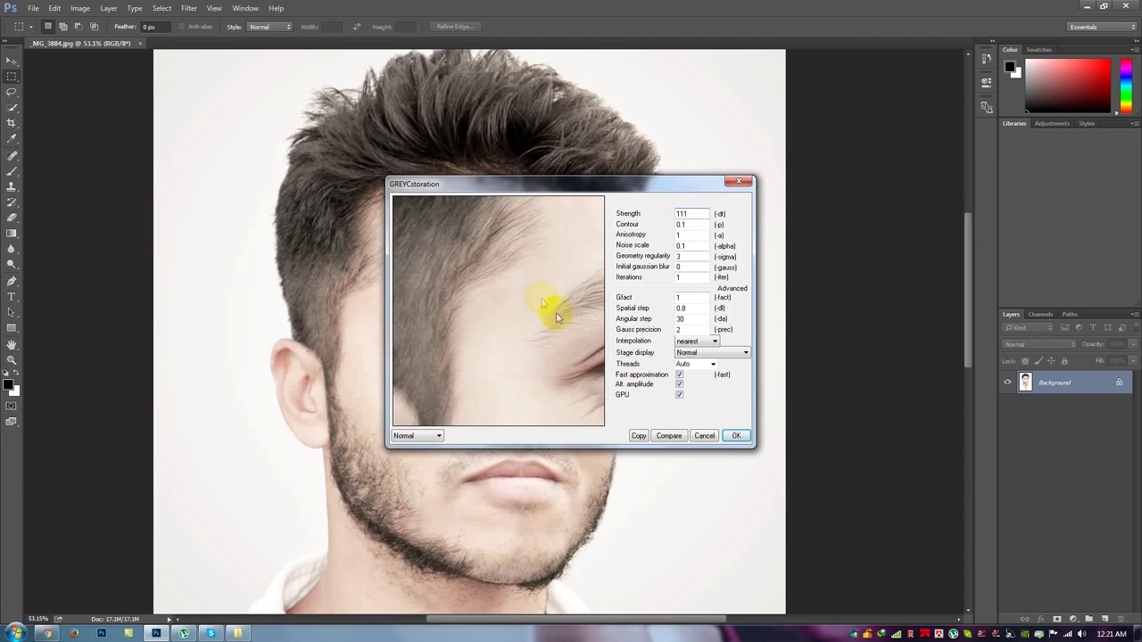
# Apply the GREYCstoration smoothing to the portrait and frame the face
pyautogui.click(736, 436)
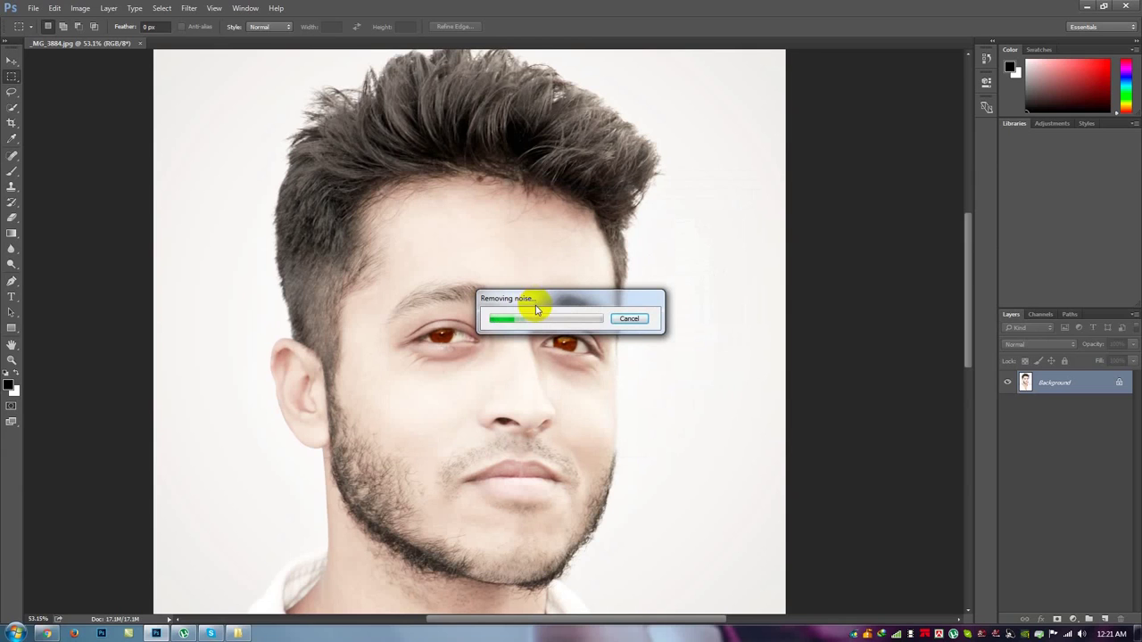
pyautogui.scroll(3, 468, 318)
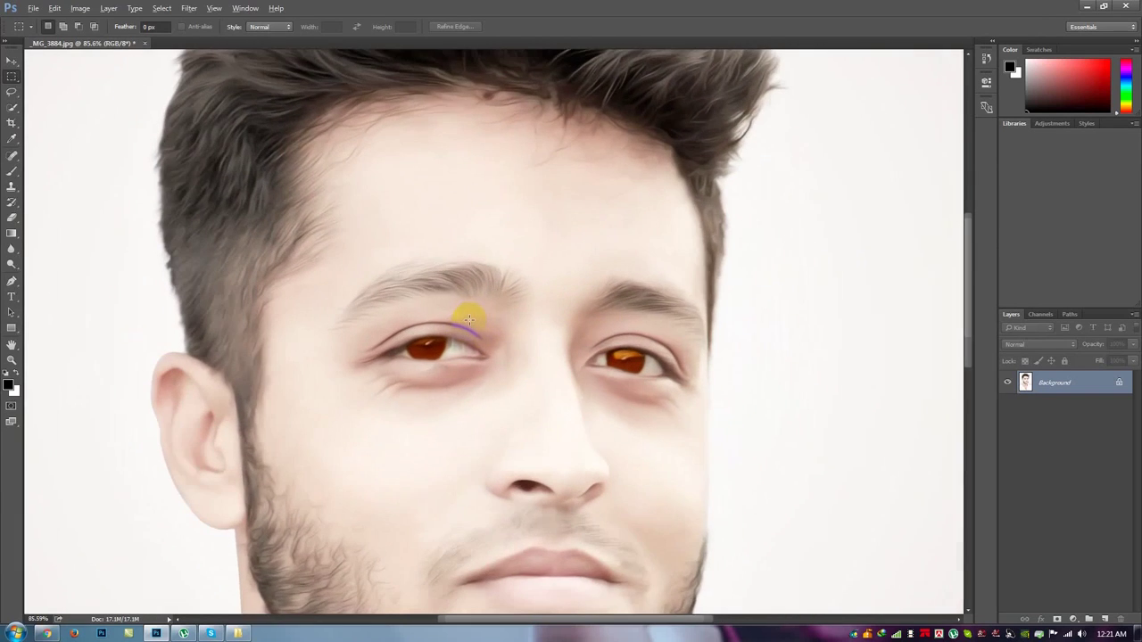
pyautogui.scroll(-2, 434, 302)
pyautogui.scroll(-4, 437, 301)
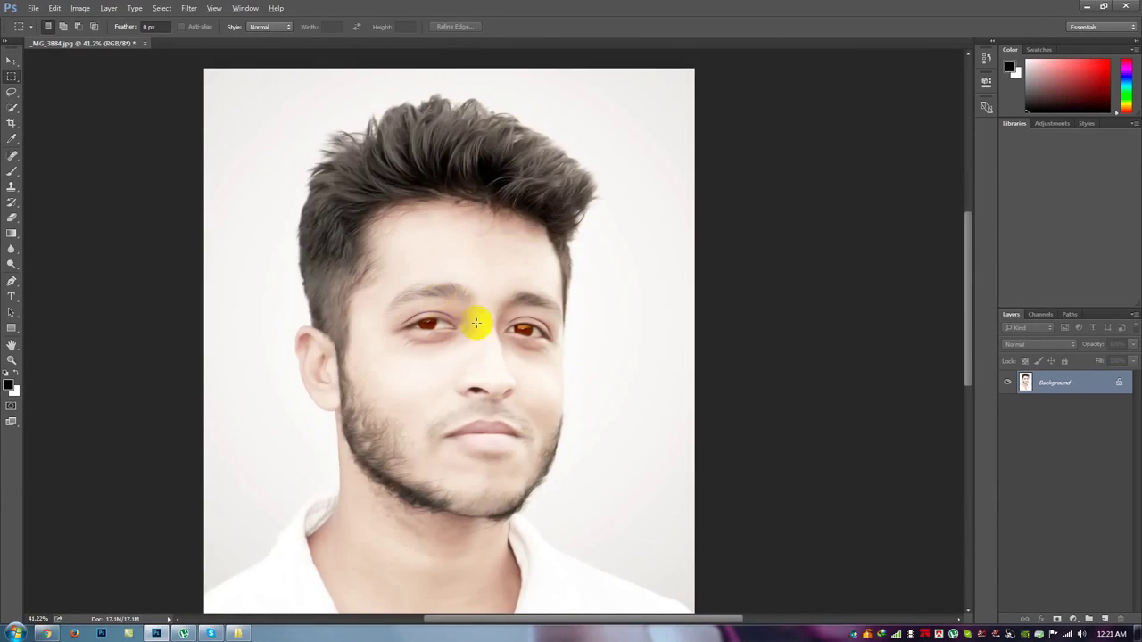
pyautogui.scroll(4, 500, 191)
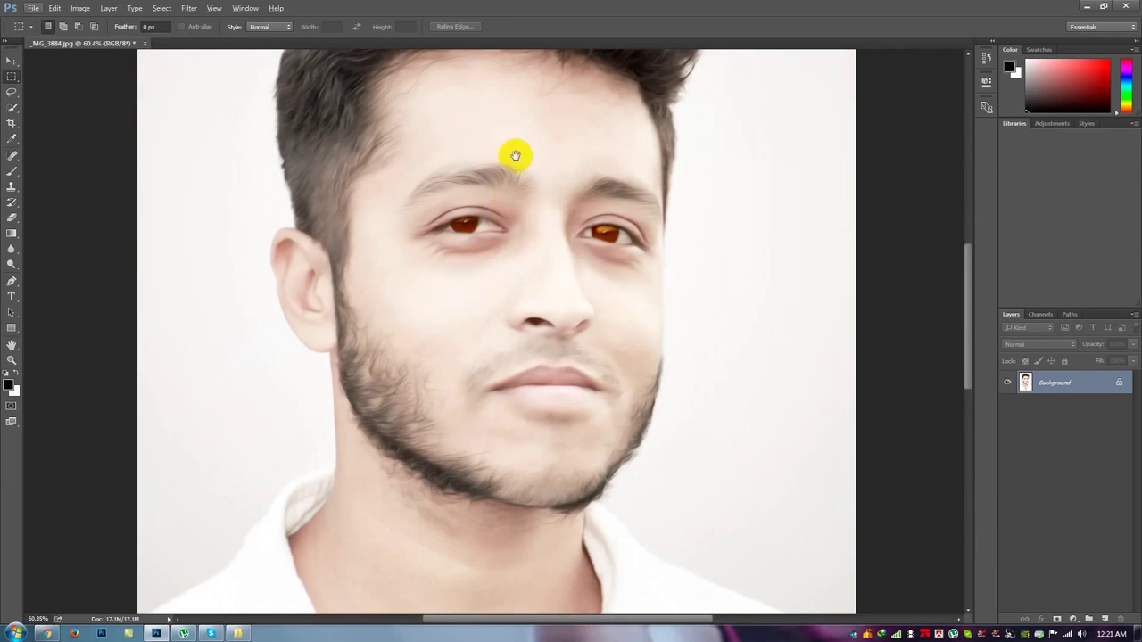
pyautogui.moveTo(515, 152); pyautogui.dragTo(494, 217)
# Sharpen with Unsharp Mask at 200% amount, 1.0-pixel radius and 0 threshold
pyautogui.click(189, 8)
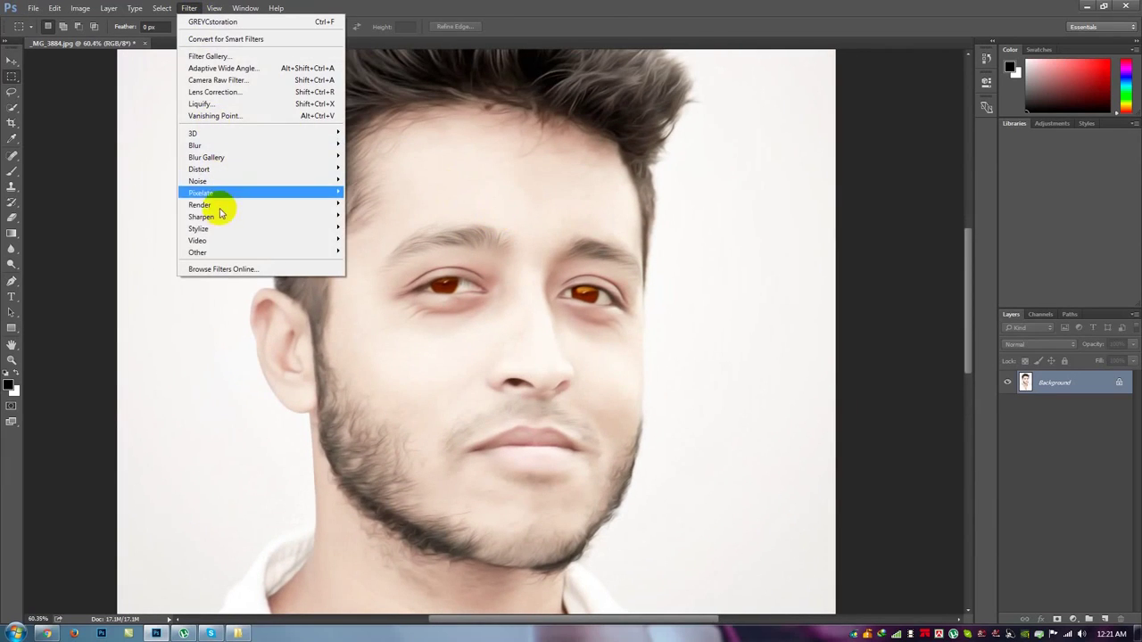
pyautogui.moveTo(312, 216)
pyautogui.click(372, 275)
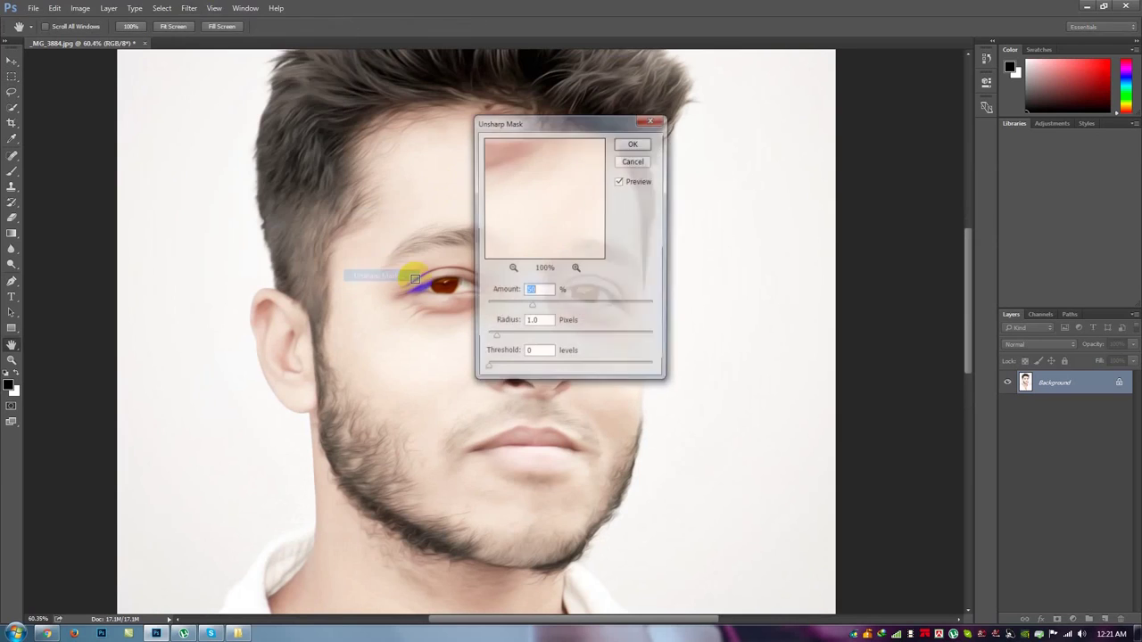
pyautogui.moveTo(531, 306); pyautogui.dragTo(600, 310)
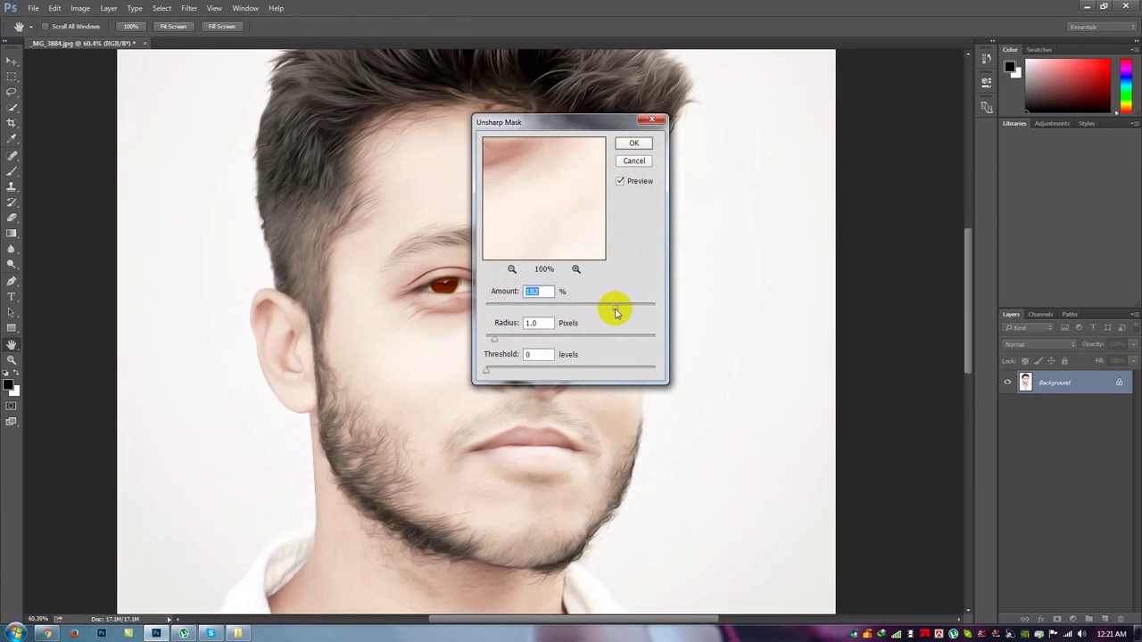
pyautogui.moveTo(616, 313)
pyautogui.mouseDown()
pyautogui.moveTo(667, 309)
pyautogui.moveTo(621, 314)
pyautogui.mouseUp()
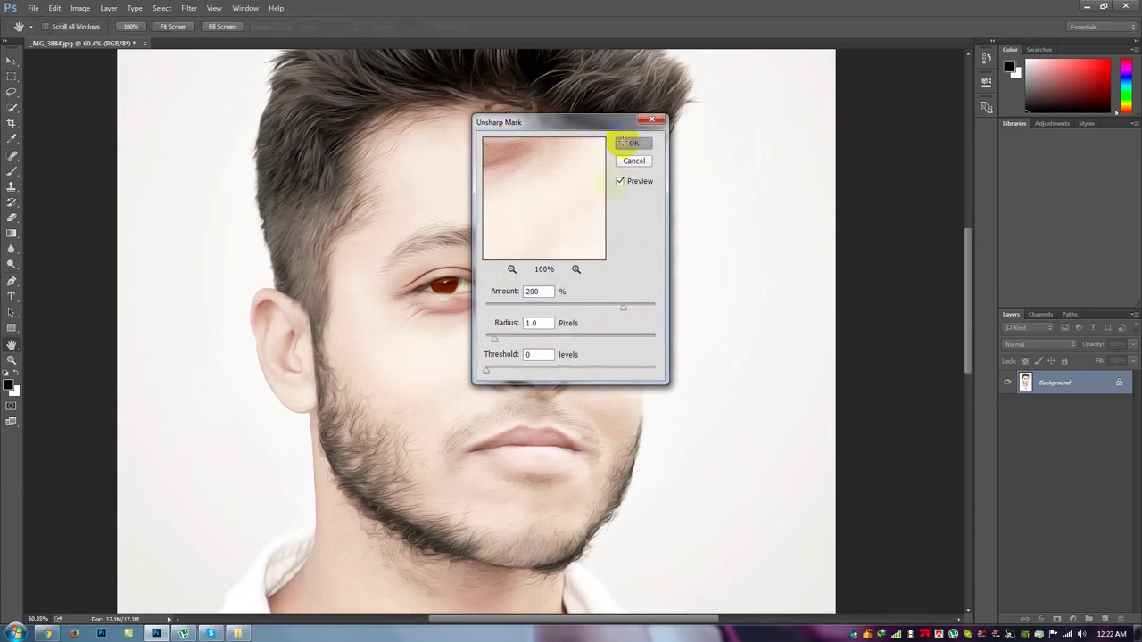
pyautogui.click(634, 143)
# Fit the whole sharpened portrait in view and return to the Filter menu
pyautogui.press('m')
pyautogui.hotkey('ctrl', '0')
pyautogui.scroll(-1, 571, 264)
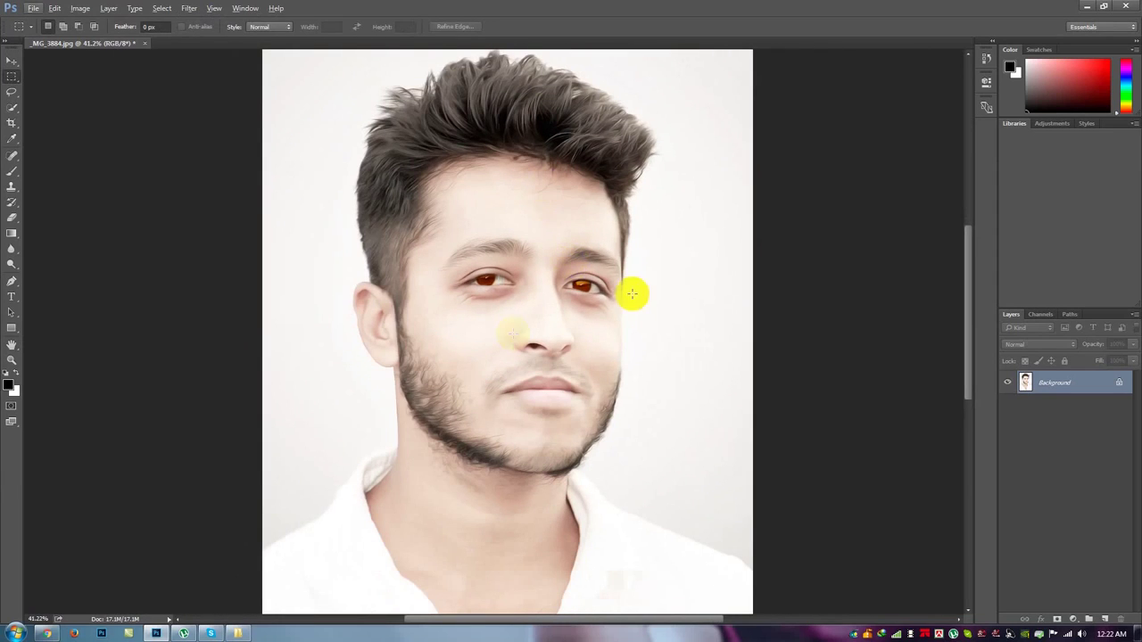
pyautogui.click(188, 8)
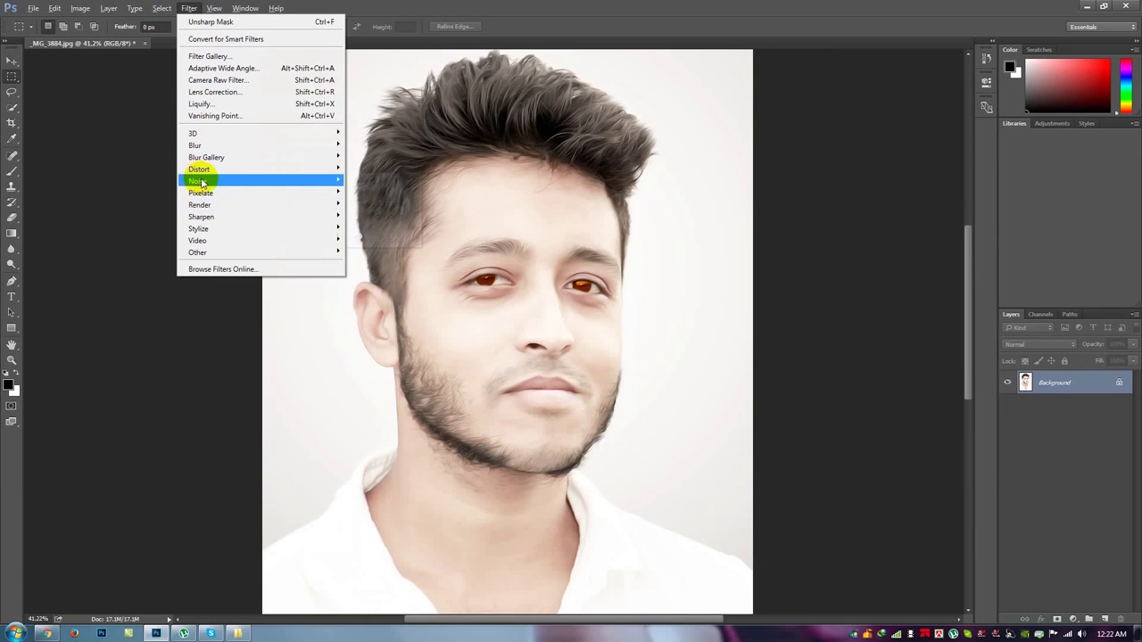
# Run Filter > Noise > GREYCstoration again at Strength 111 for a second pass
pyautogui.moveTo(202, 183)
pyautogui.click(373, 221)
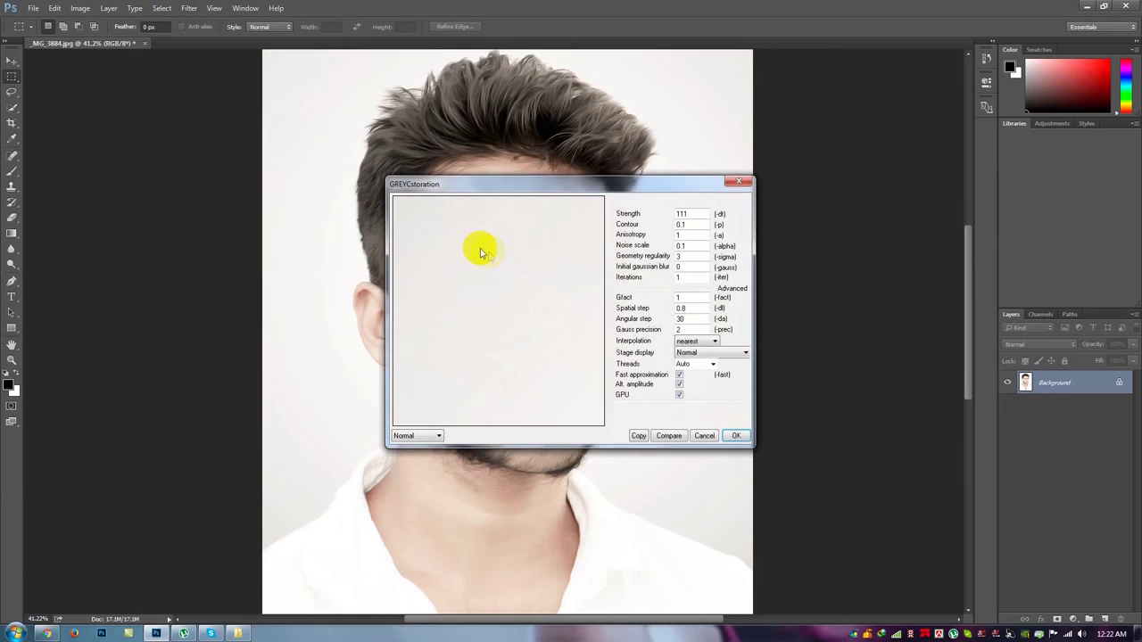
pyautogui.click(736, 435)
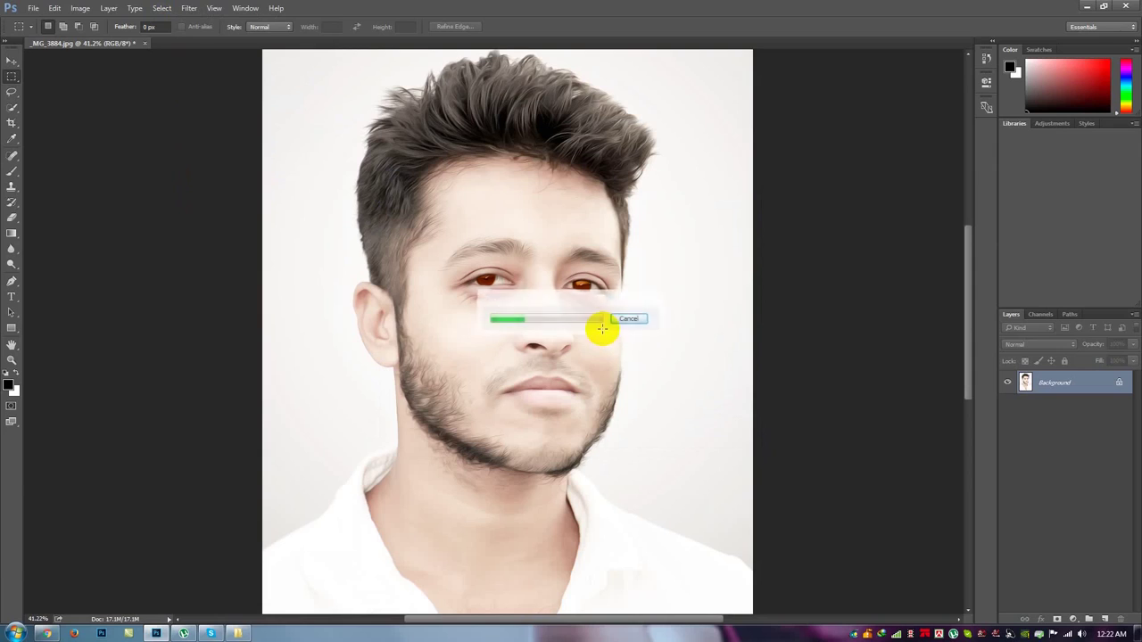